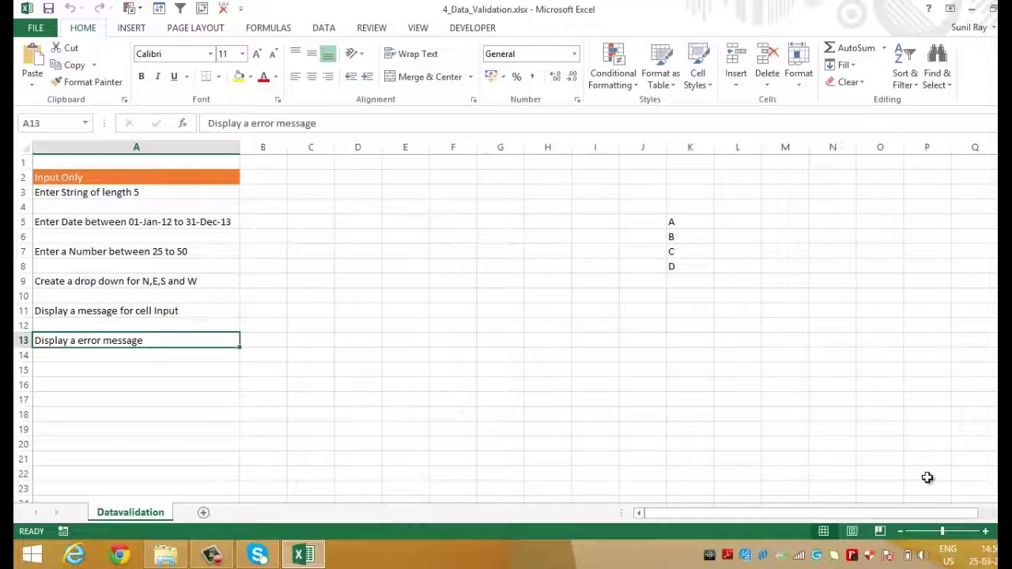
# Select B3 beside the string-length task and open Data Validation, reviewing its Input Message and Error Alert tabs
pyautogui.press('Up')
pyautogui.press('Up')
pyautogui.hotkey('ctrl', 'Home')
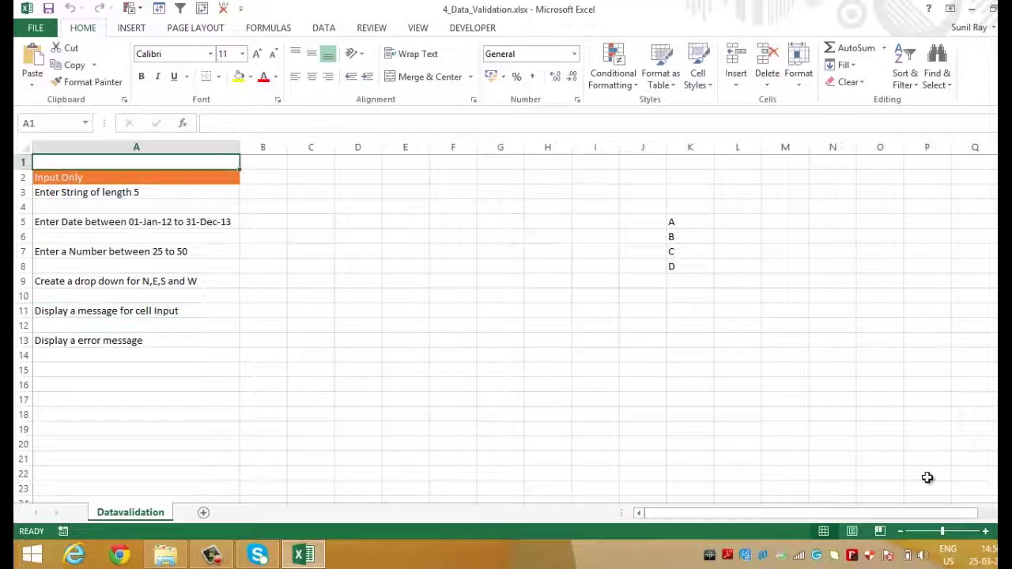
pyautogui.press('Down')
pyautogui.press('Down')
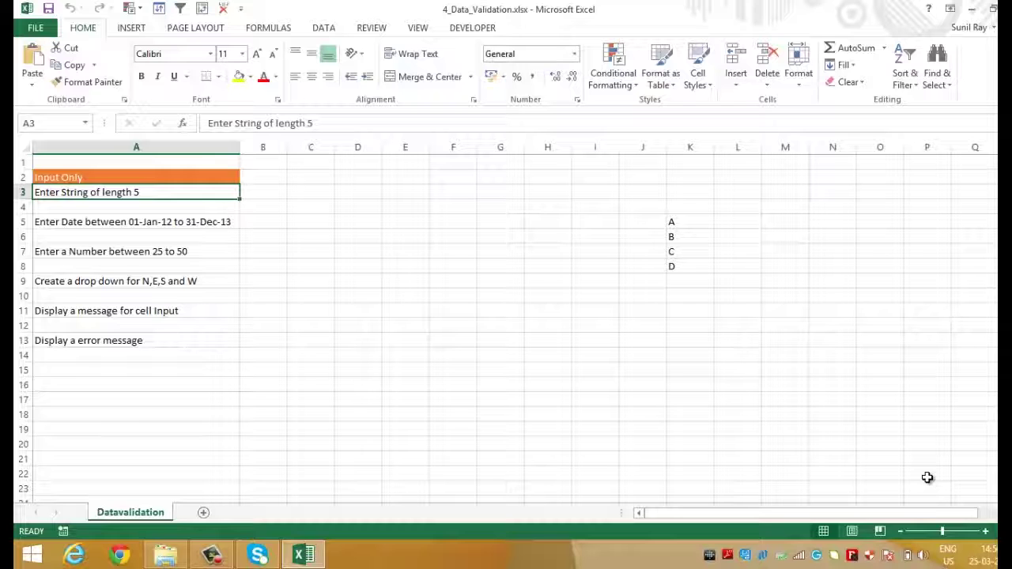
pyautogui.press('Right')
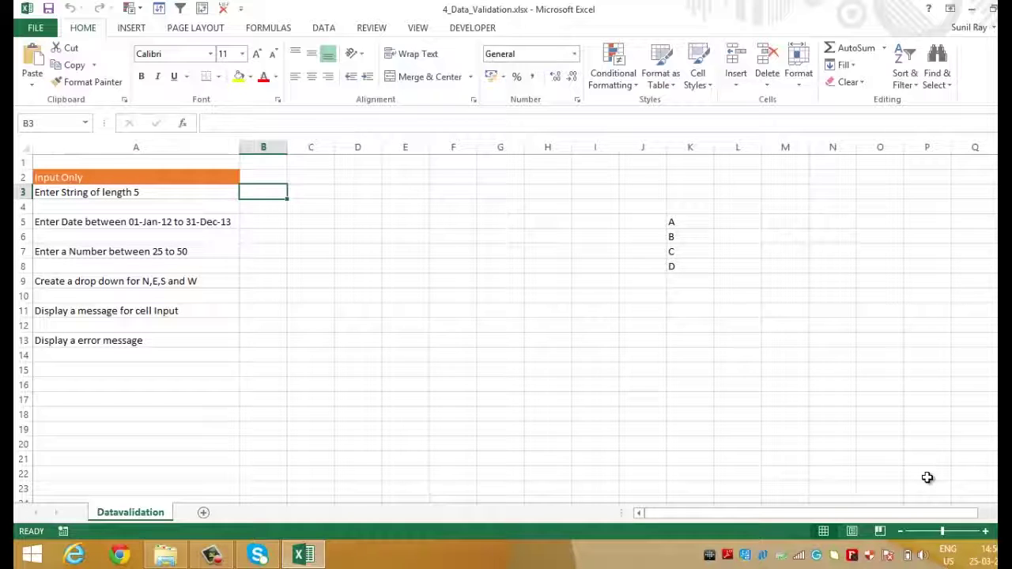
pyautogui.click(330, 29)
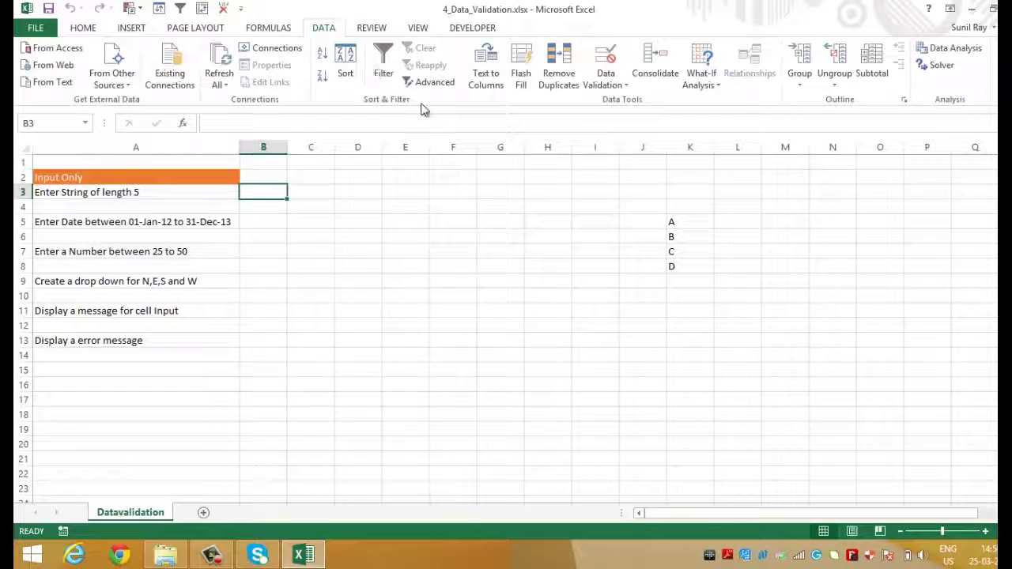
pyautogui.click(609, 82)
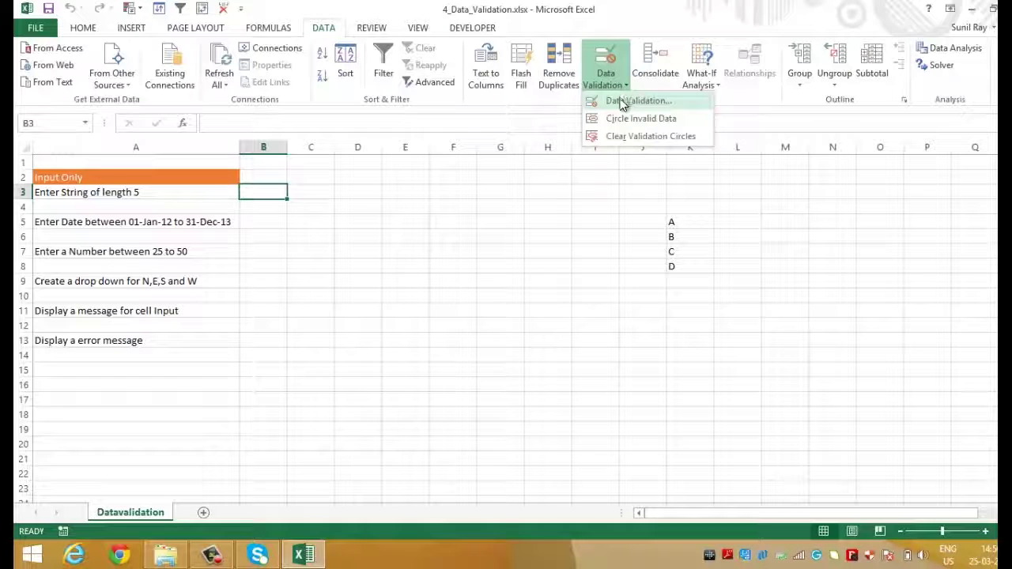
pyautogui.click(622, 102)
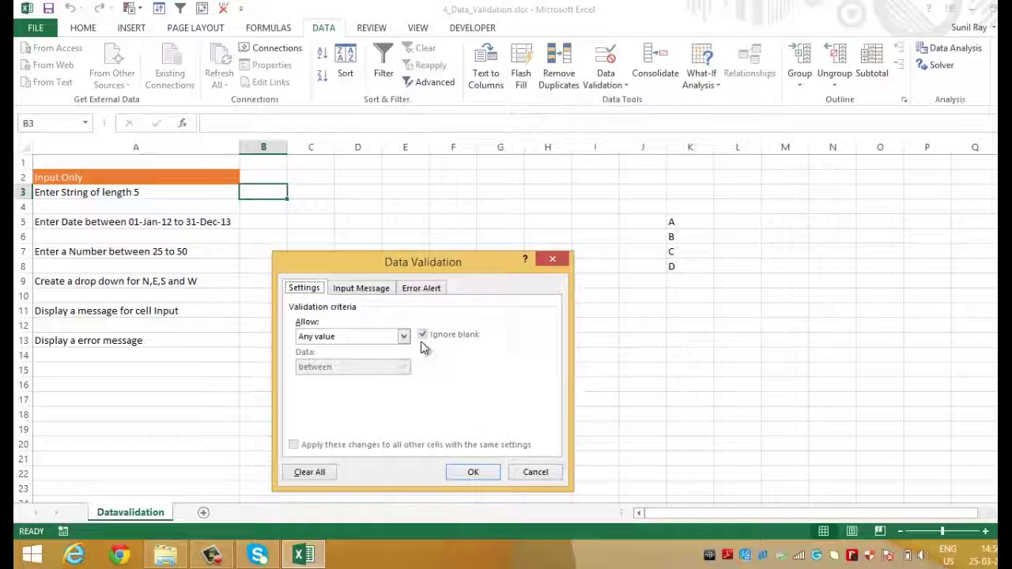
pyautogui.click(362, 290)
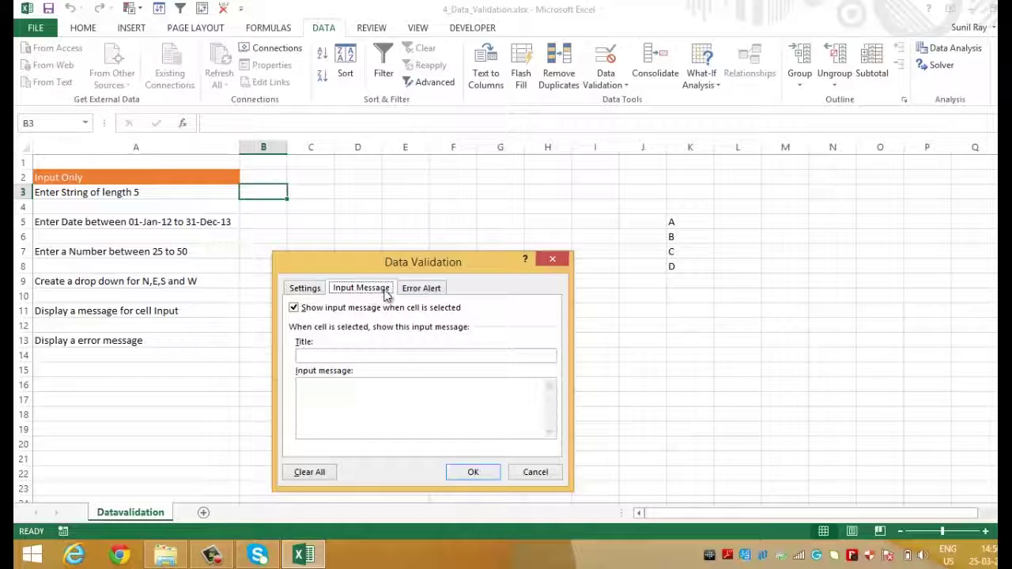
pyautogui.click(423, 289)
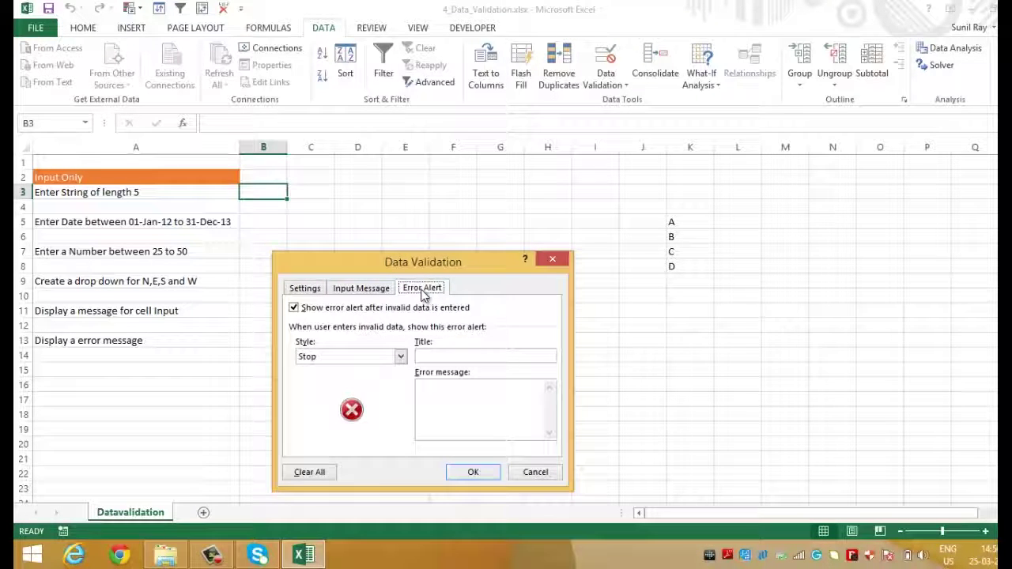
pyautogui.click(306, 289)
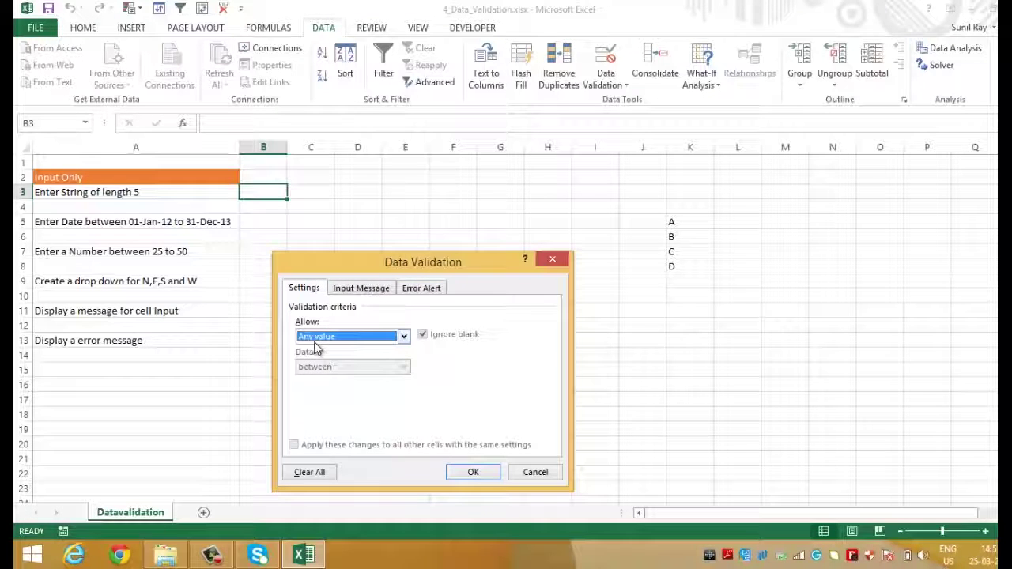
# Allow only text length equal to 5 in B3
pyautogui.click(403, 337)
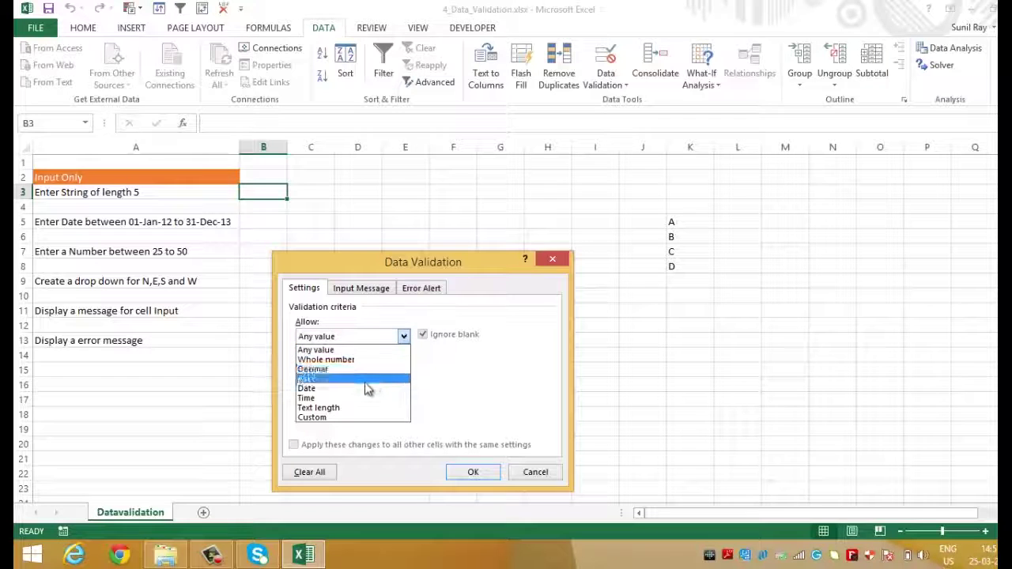
pyautogui.click(372, 407)
pyautogui.click(404, 368)
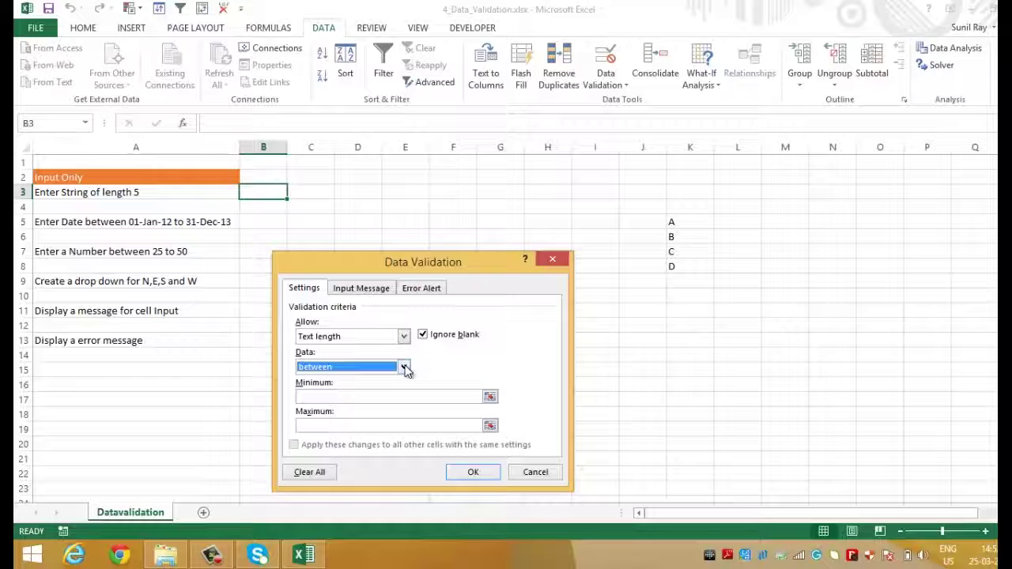
pyautogui.click(404, 369)
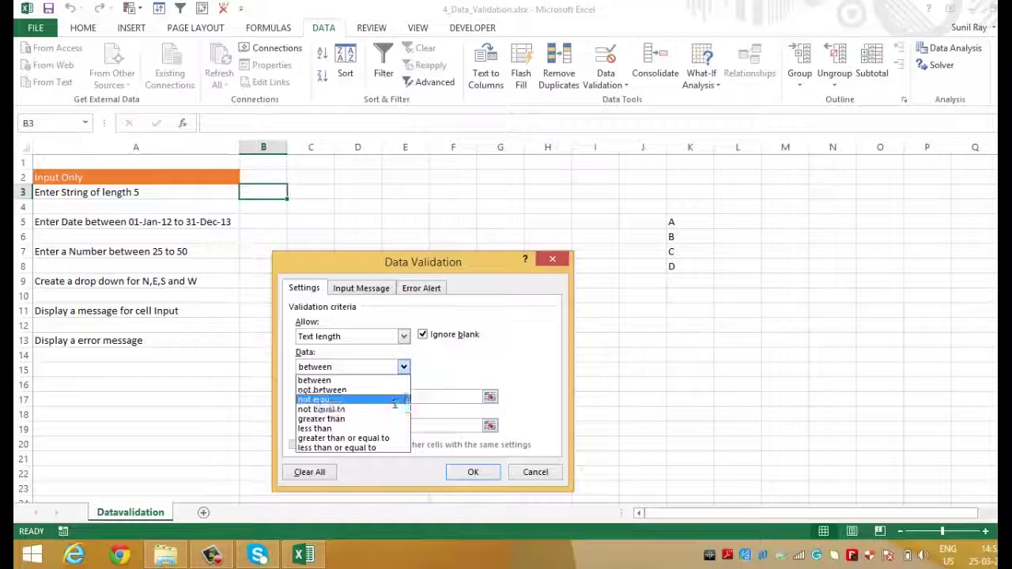
pyautogui.click(394, 400)
pyautogui.click(379, 398)
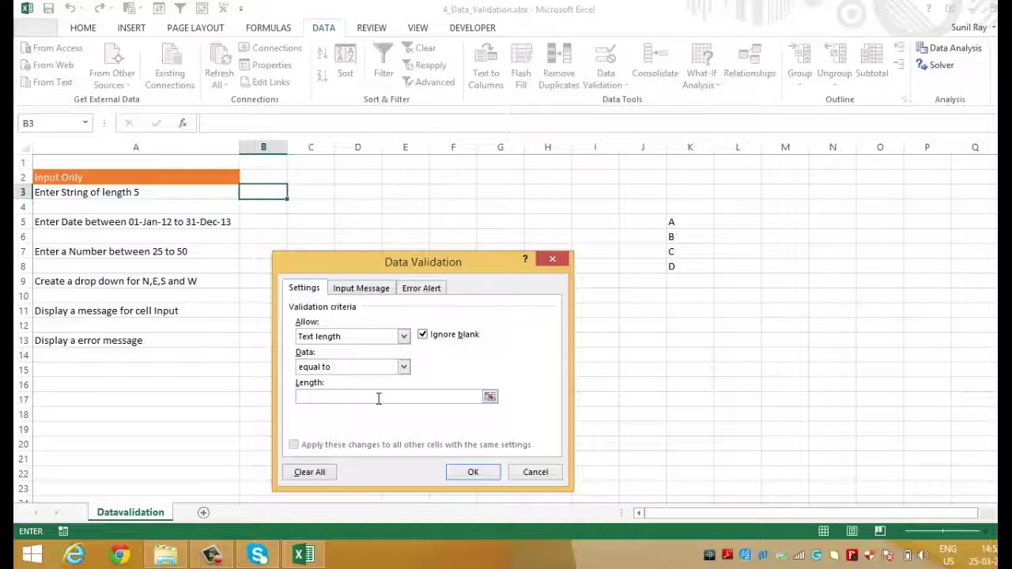
pyautogui.write('5')
pyautogui.click(473, 472)
# Apply the rule and confirm B3 rejects the test word 'Rest', cancelling the error
pyautogui.press('Return')
pyautogui.press('Up')
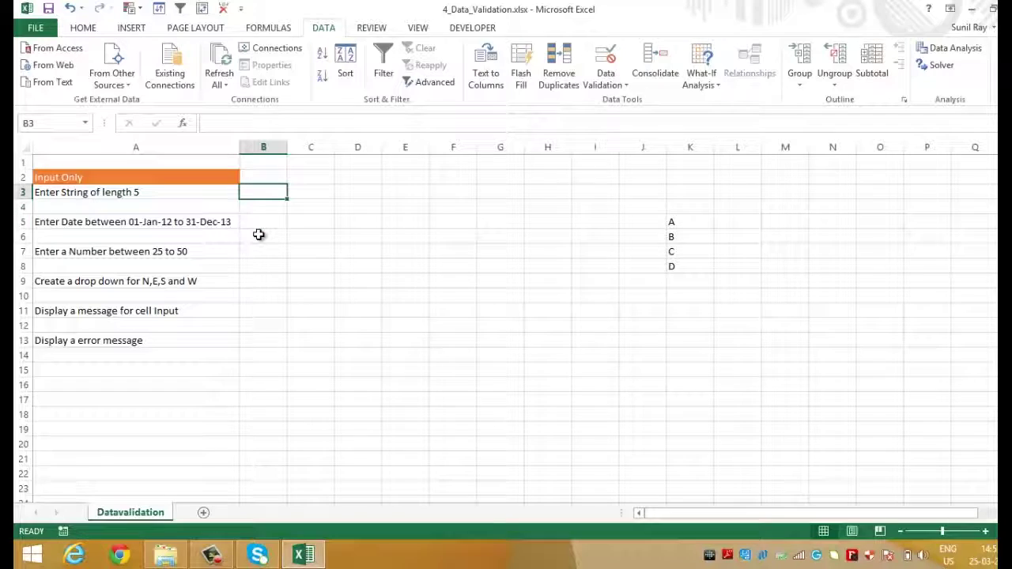
pyautogui.write('Rest')
pyautogui.press('Return')
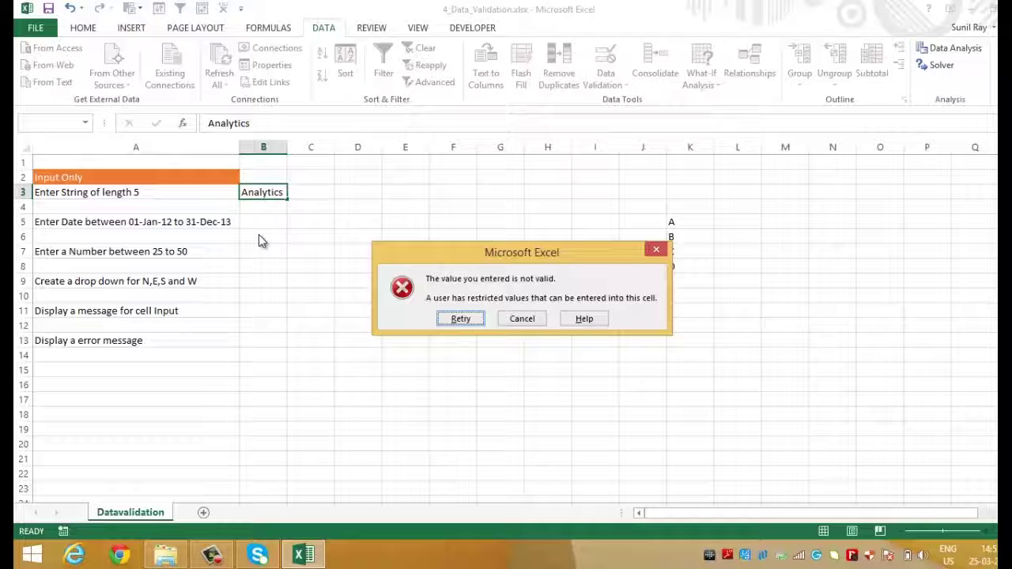
pyautogui.click(535, 316)
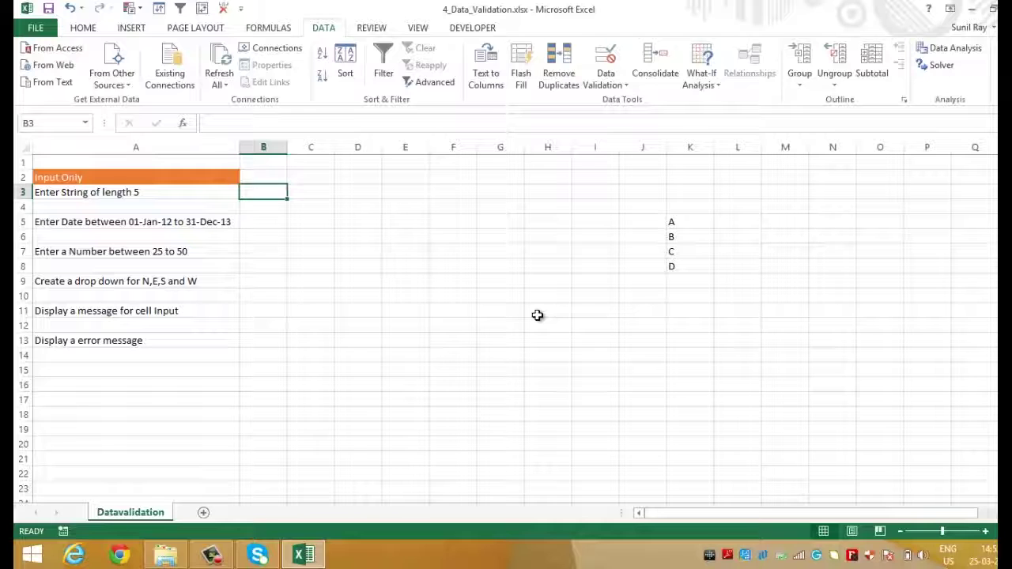
# Enter a five-letter name in B3, then move to B5 beside the date task
pyautogui.write('Sunil')
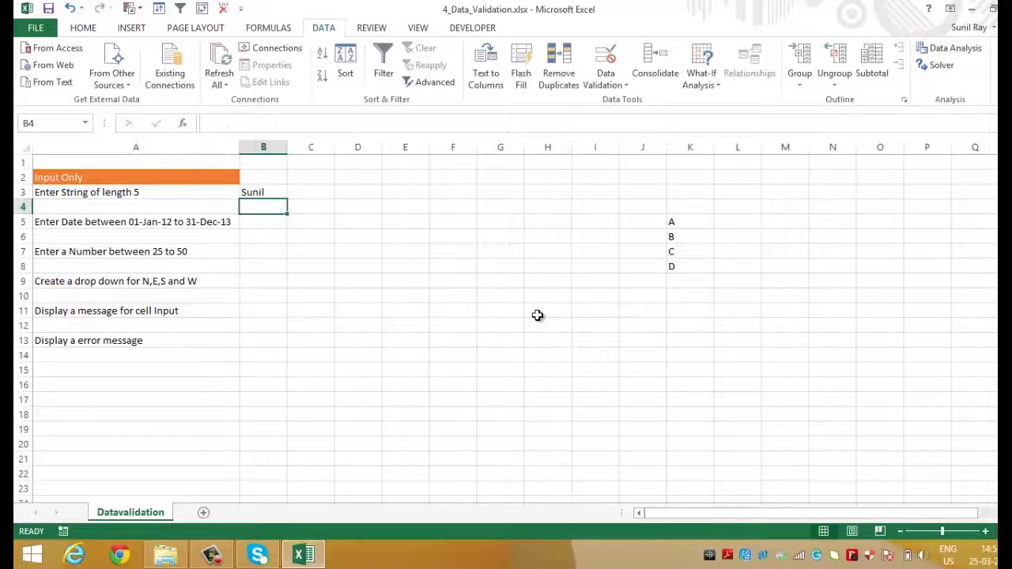
pyautogui.press('Return')
pyautogui.press('Left')
pyautogui.press('Down')
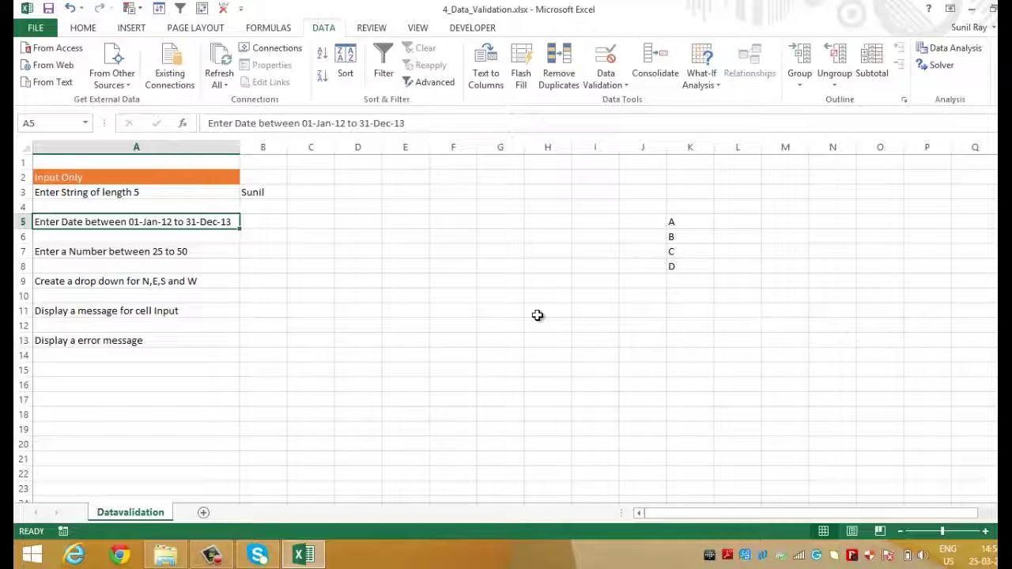
pyautogui.press('Right')
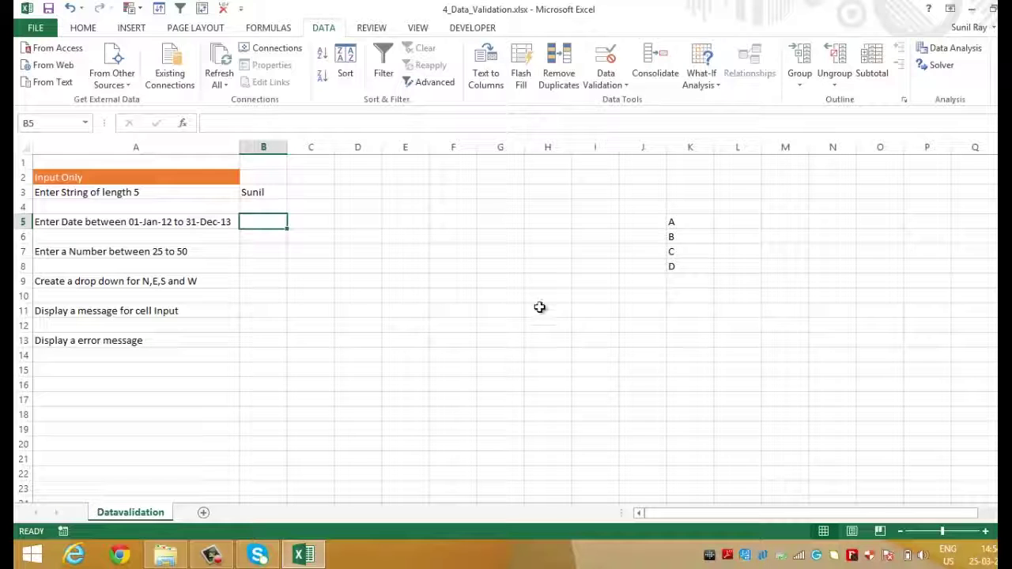
# Allow only dates between 01-Jan-12 and 31-Dec-13 in B5
pyautogui.click(619, 85)
pyautogui.click(626, 102)
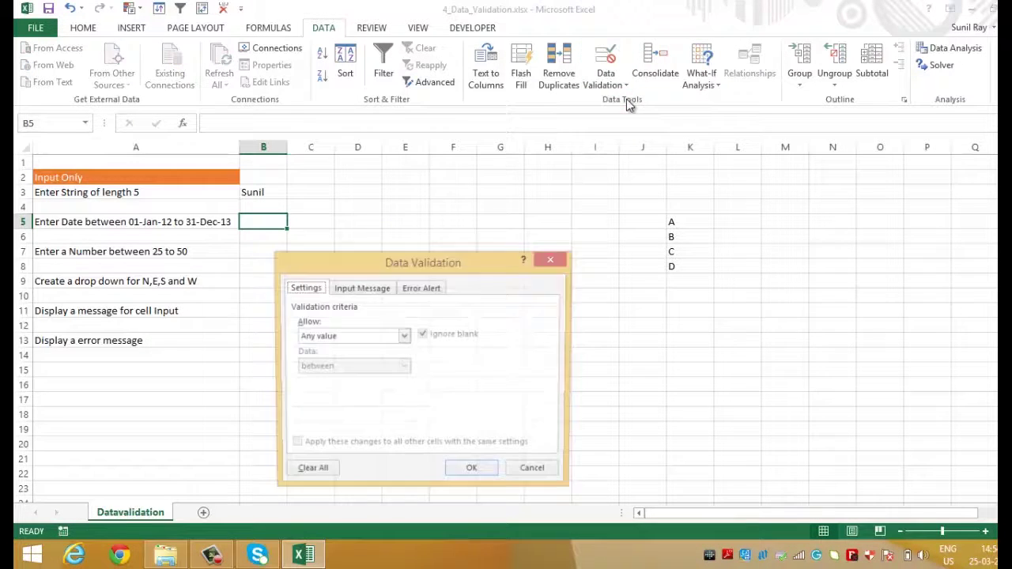
pyautogui.click(404, 336)
pyautogui.click(352, 388)
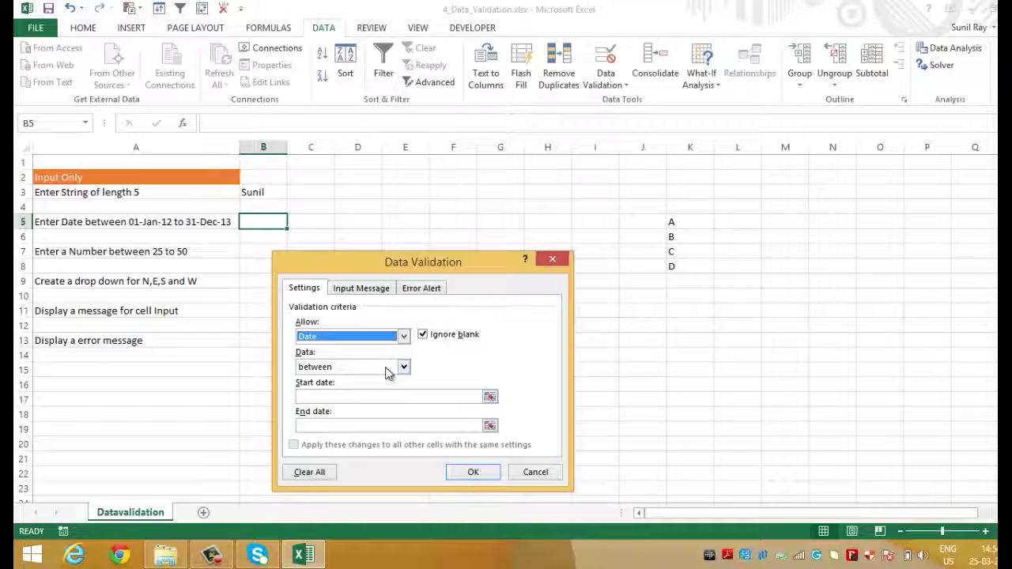
pyautogui.click(387, 374)
pyautogui.click(385, 367)
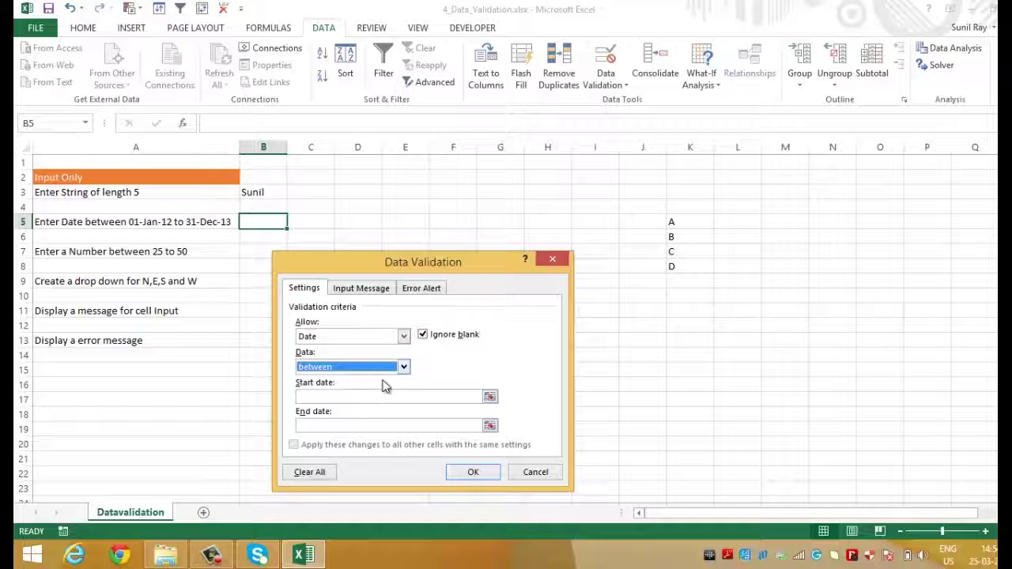
pyautogui.click(376, 397)
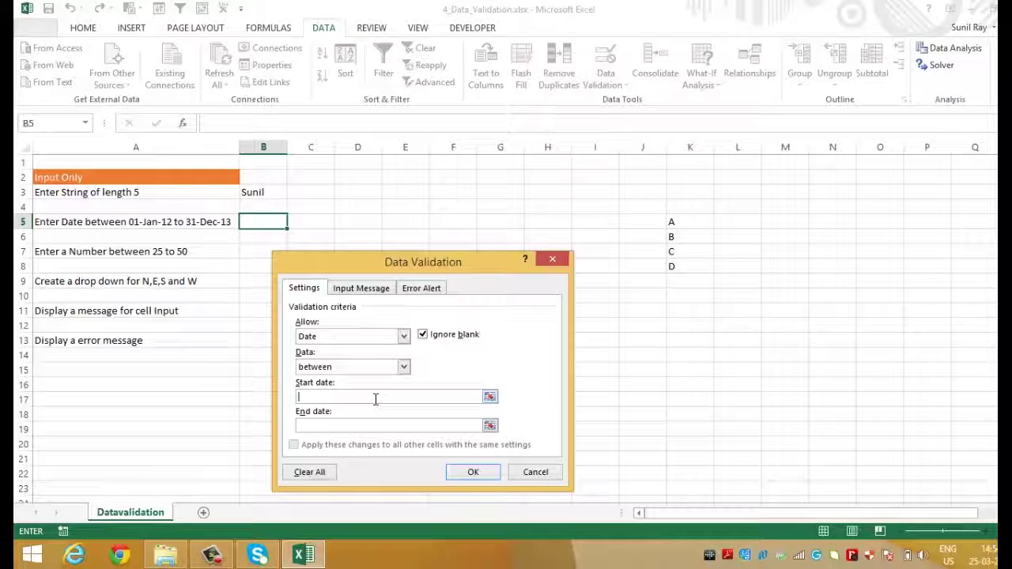
pyautogui.write('01-Jan-12')
pyautogui.press('Tab')
pyautogui.write('31-Dec-13')
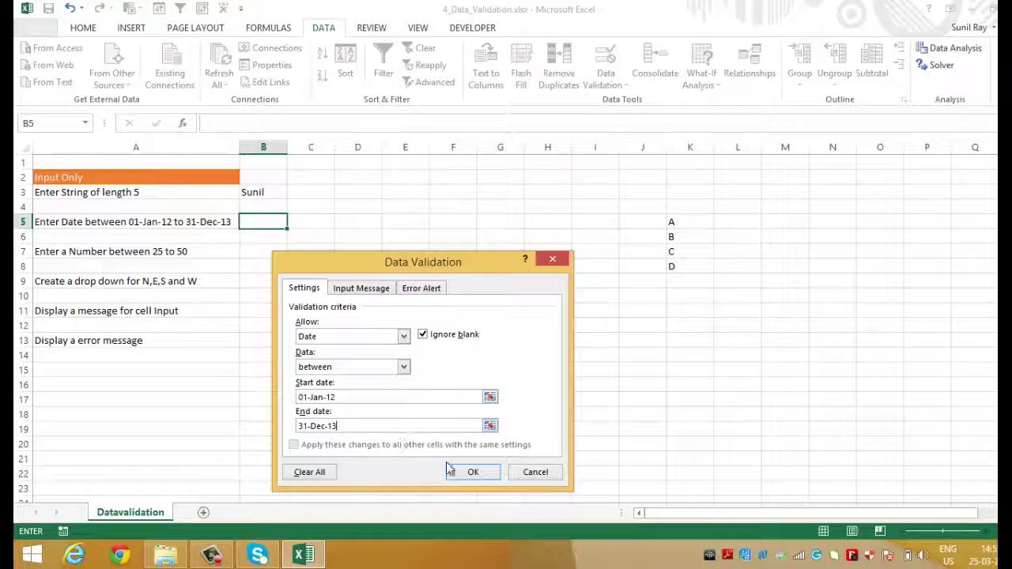
pyautogui.click(474, 473)
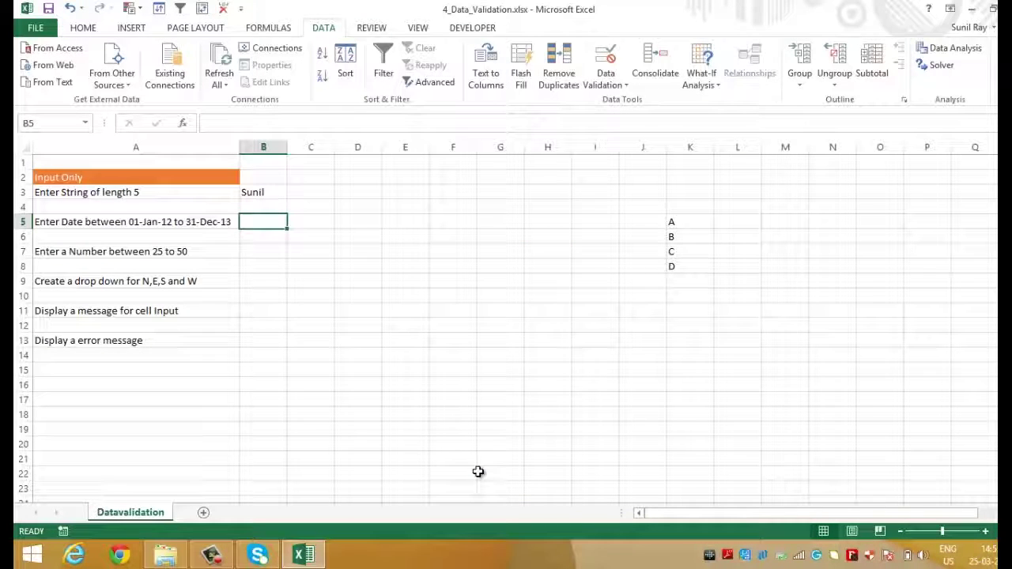
# Test B5's date rule with the out-of-range date 01-Jan-11 and the text 'Input'
pyautogui.write('01-Jan-11')
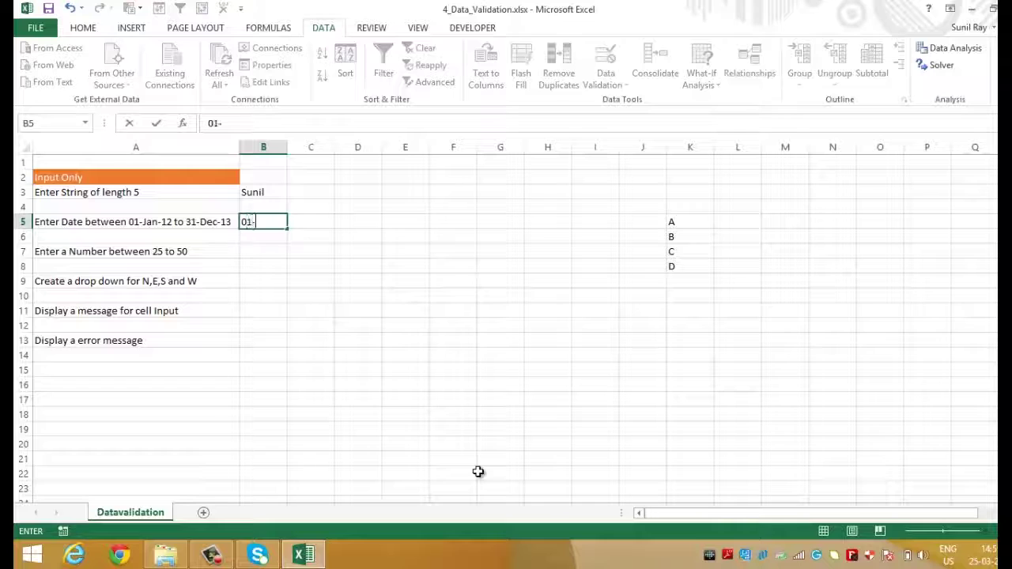
pyautogui.press('Return')
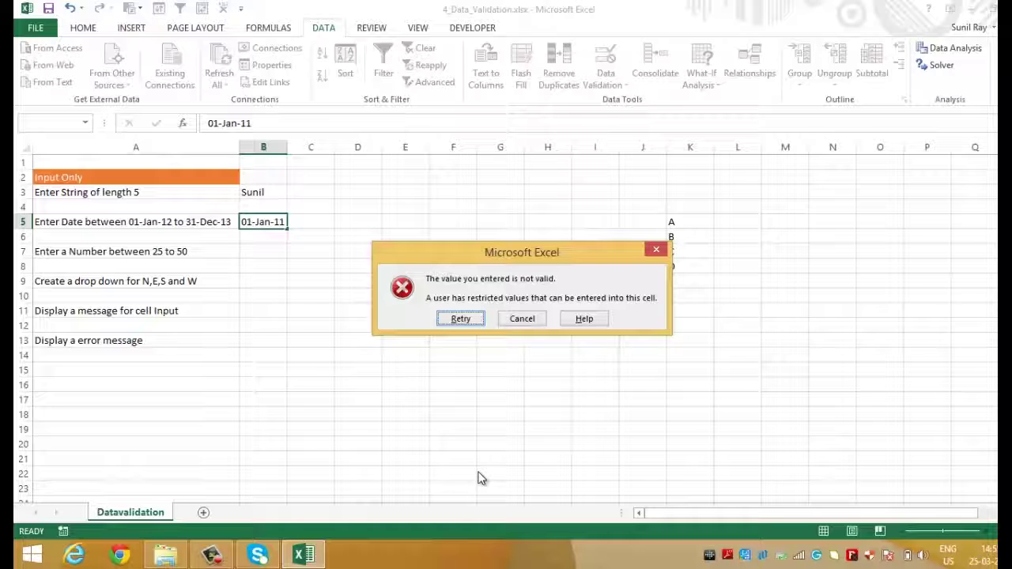
pyautogui.press('Escape')
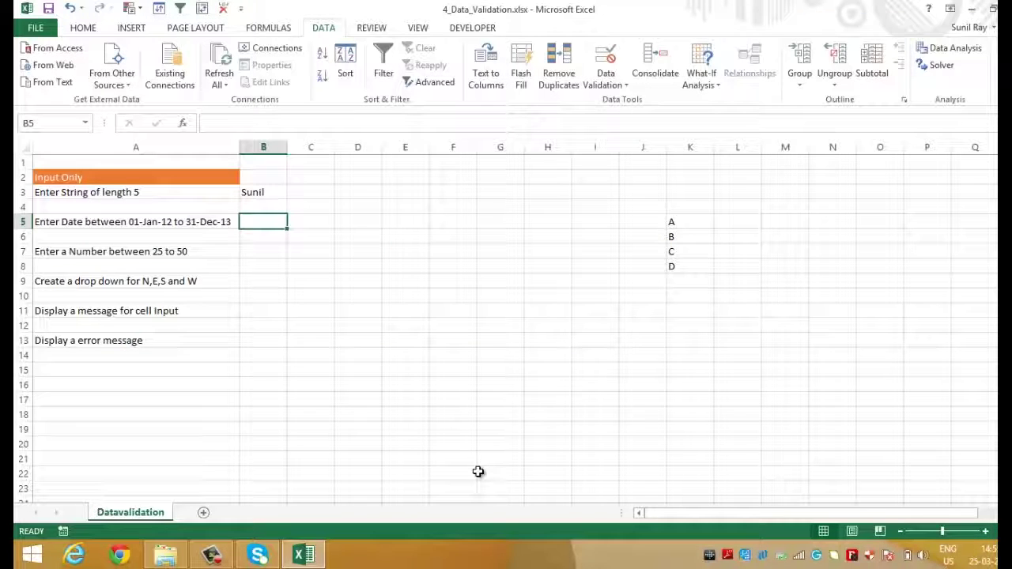
pyautogui.write('Input')
pyautogui.press('Return')
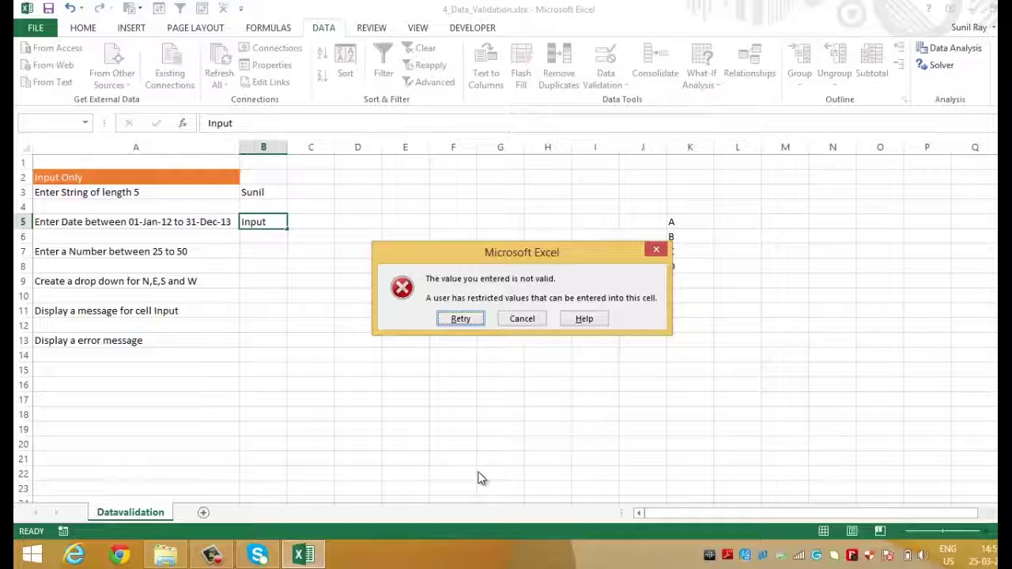
# Enter the valid date 03-Jan-13 in B5, then move to row 7's task in A7
pyautogui.press('Return')
pyautogui.write('03-Jan-13')
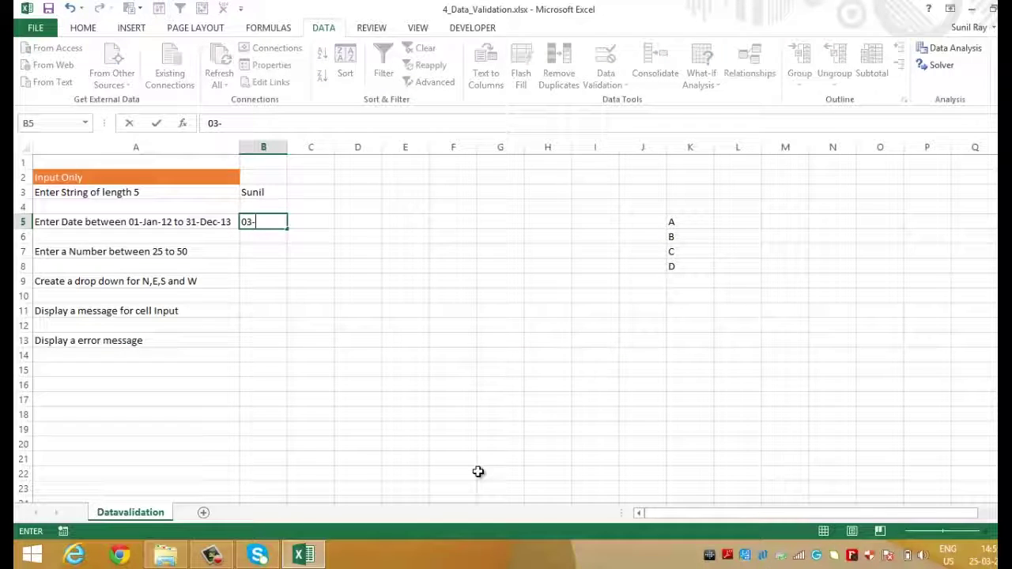
pyautogui.press('Return')
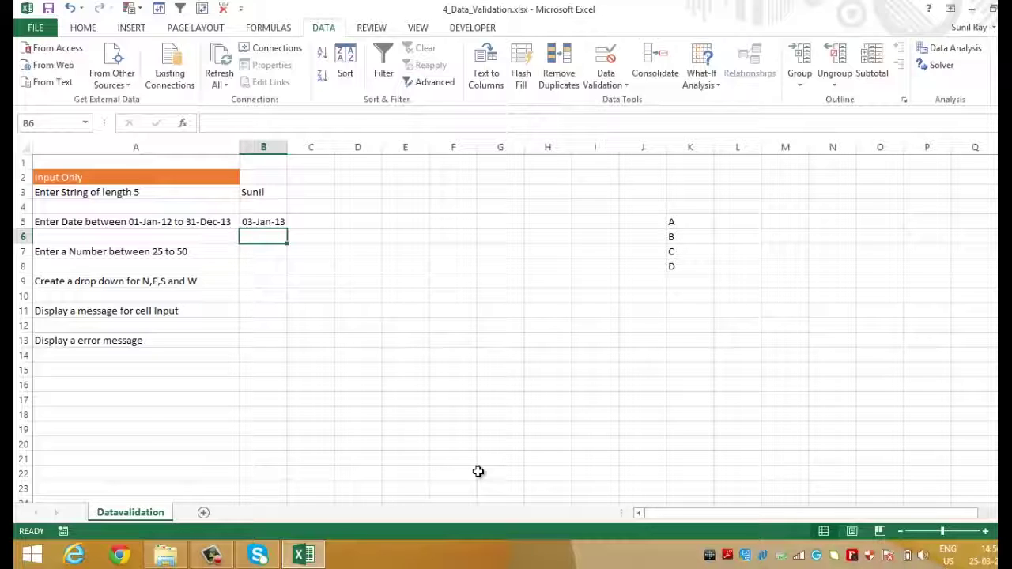
pyautogui.press('Down')
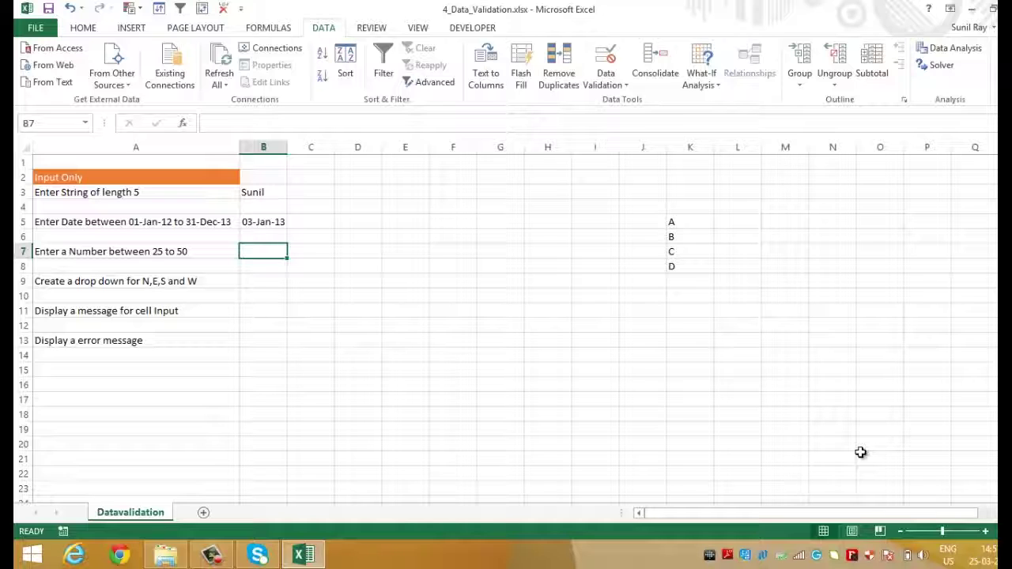
pyautogui.press('Left')
# Limit B7 to whole numbers with minimum 25 and maximum 50
pyautogui.click(606, 68)
pyautogui.click(403, 336)
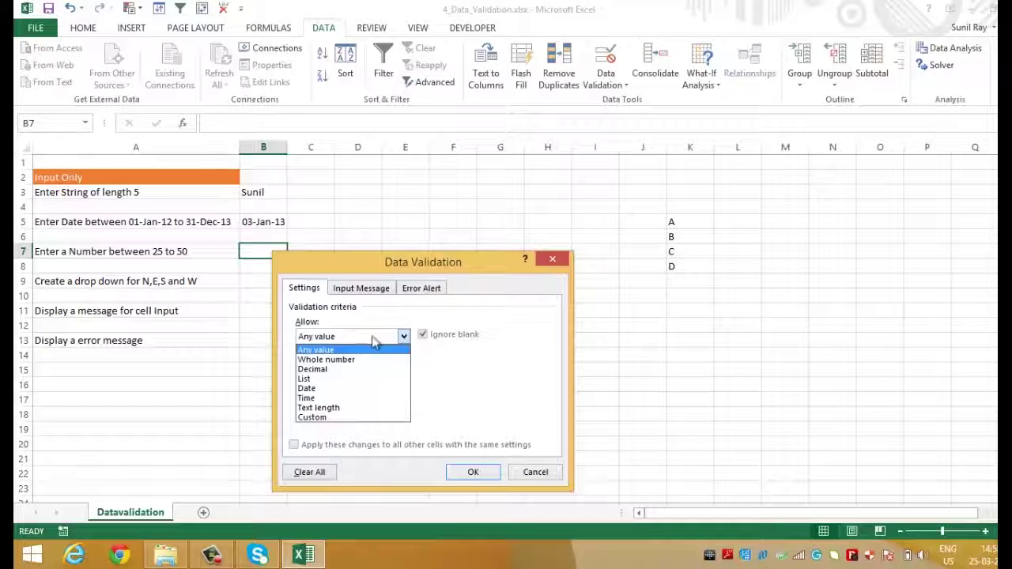
pyautogui.click(326, 360)
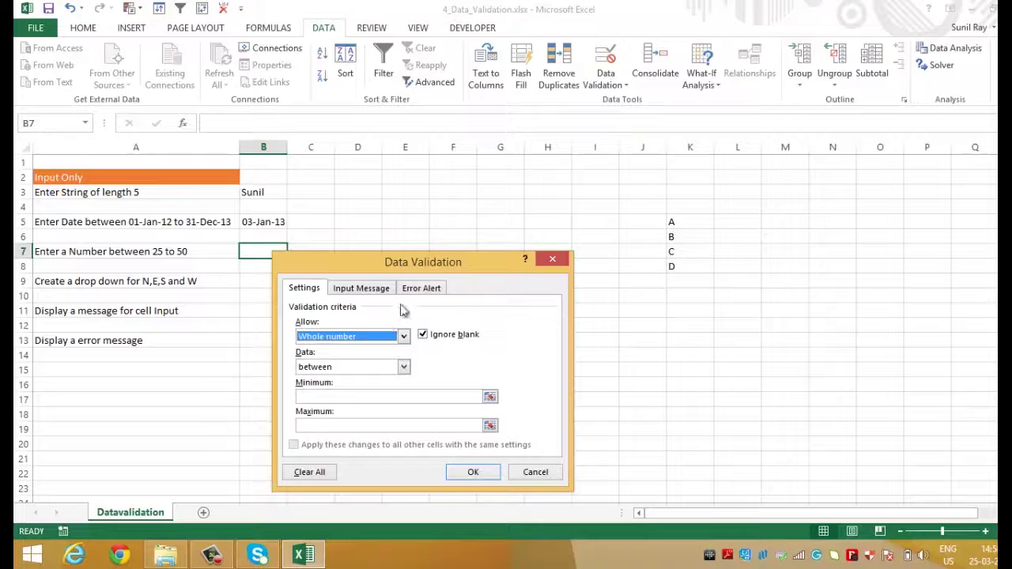
pyautogui.moveTo(427, 262); pyautogui.dragTo(570, 187)
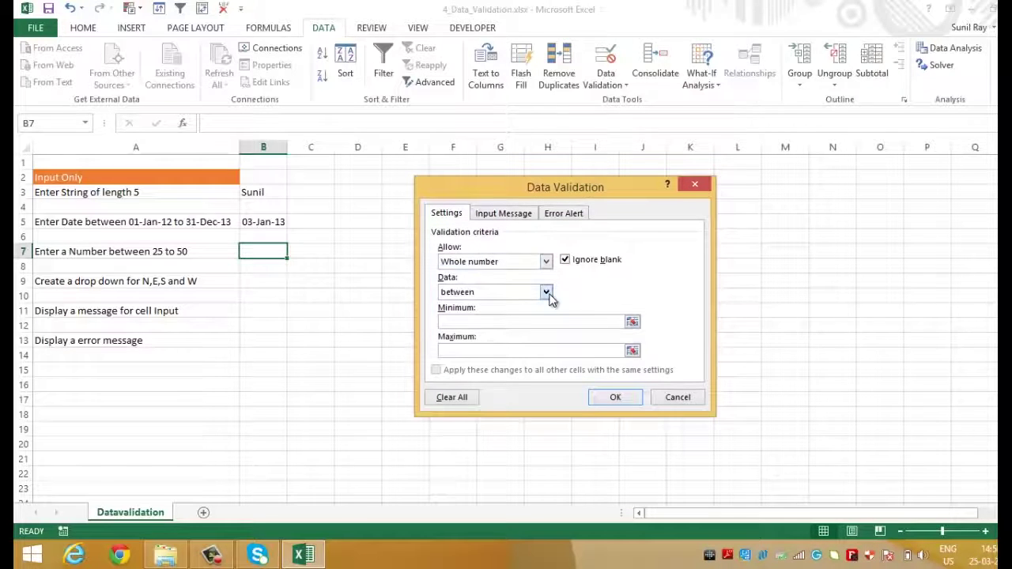
pyautogui.click(534, 323)
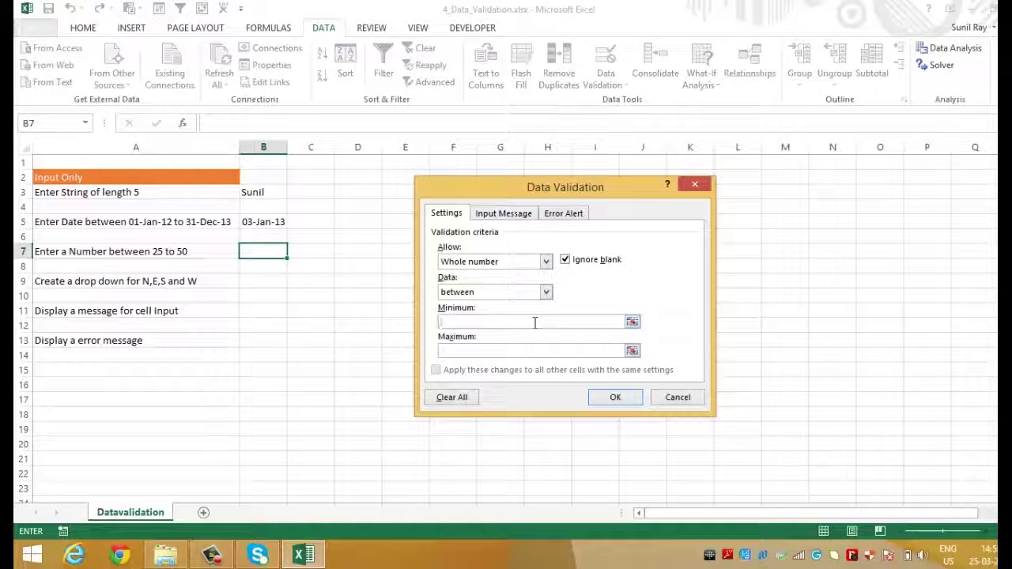
pyautogui.write('25')
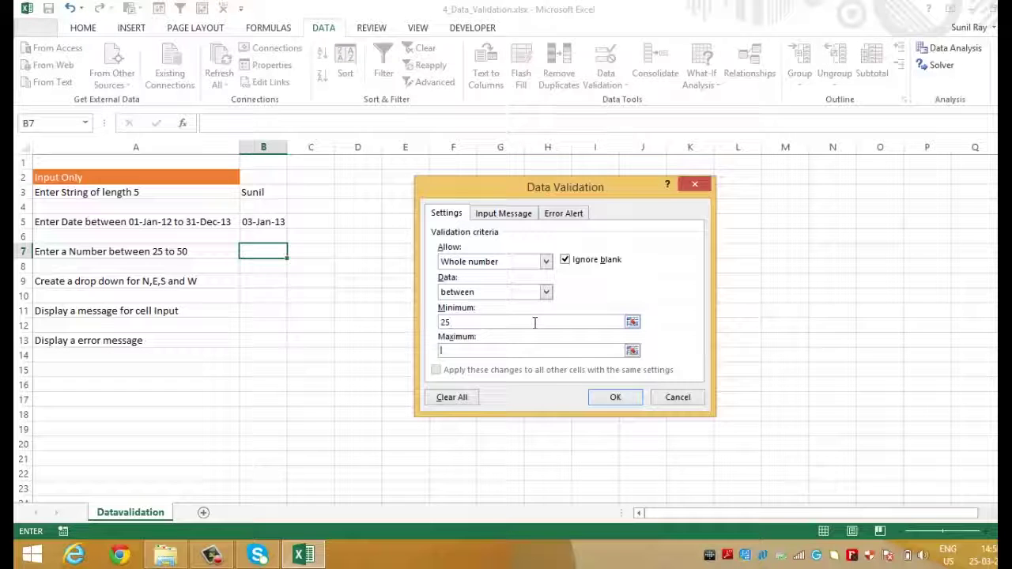
pyautogui.press('Tab')
pyautogui.write('50')
pyautogui.click(630, 399)
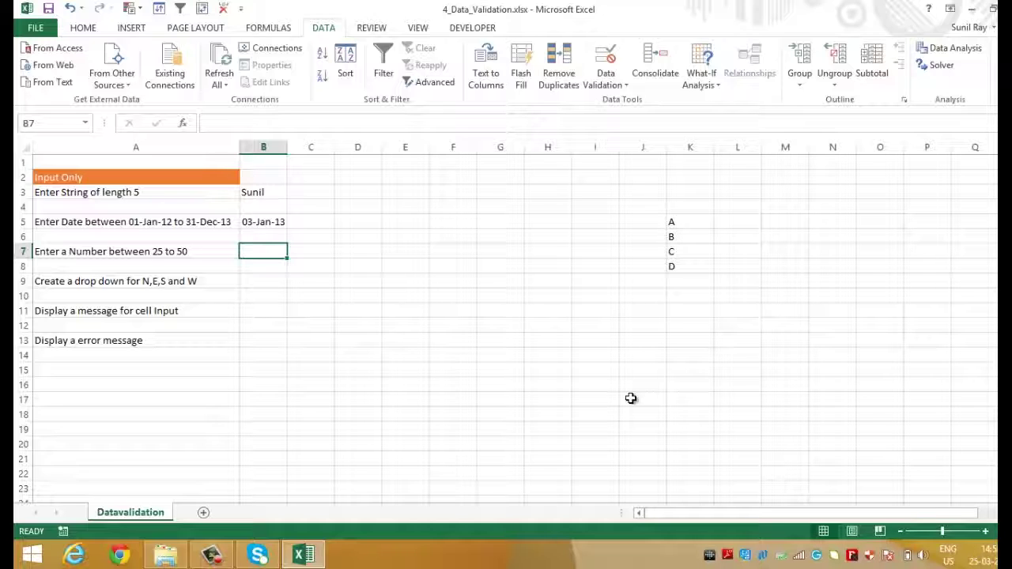
# Test B7: 12 is rejected, 30 is accepted, then move down to B9
pyautogui.write('12')
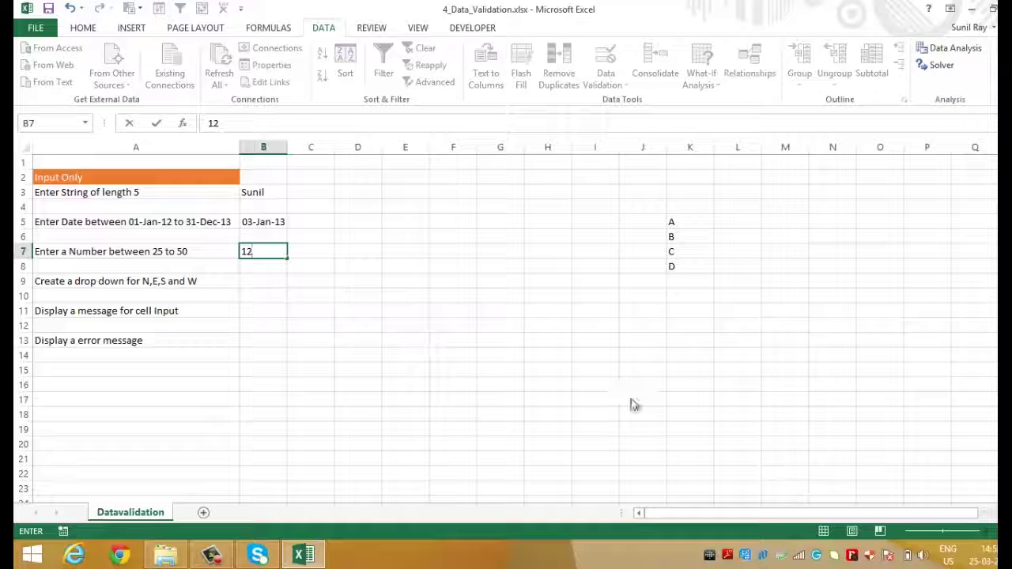
pyautogui.press('Return')
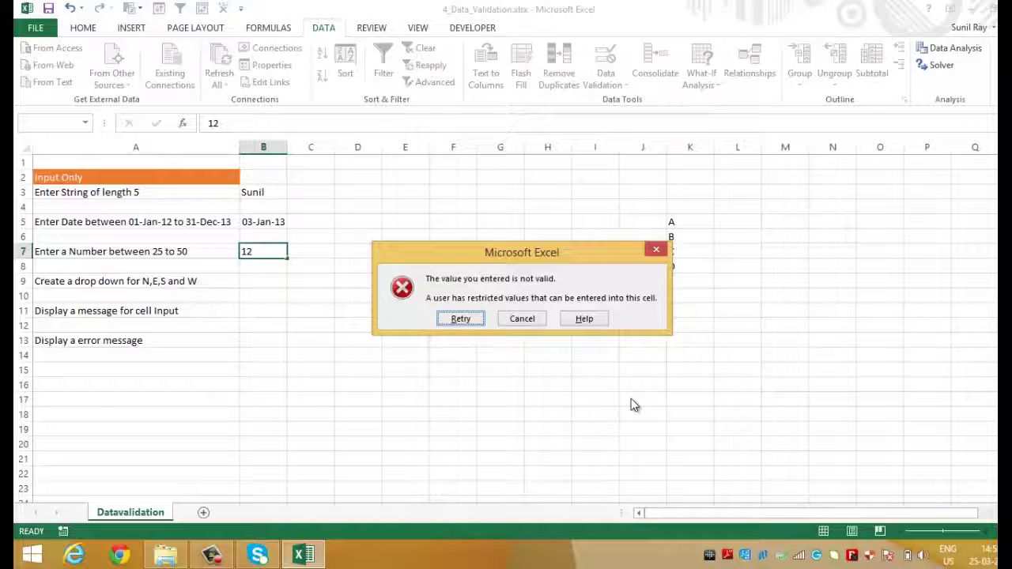
pyautogui.press('Escape')
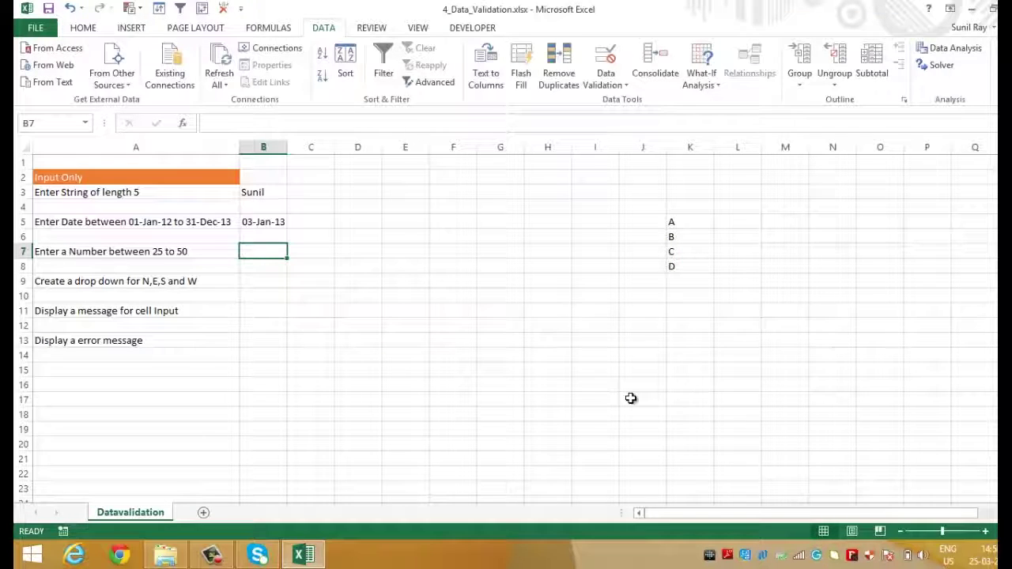
pyautogui.write('30')
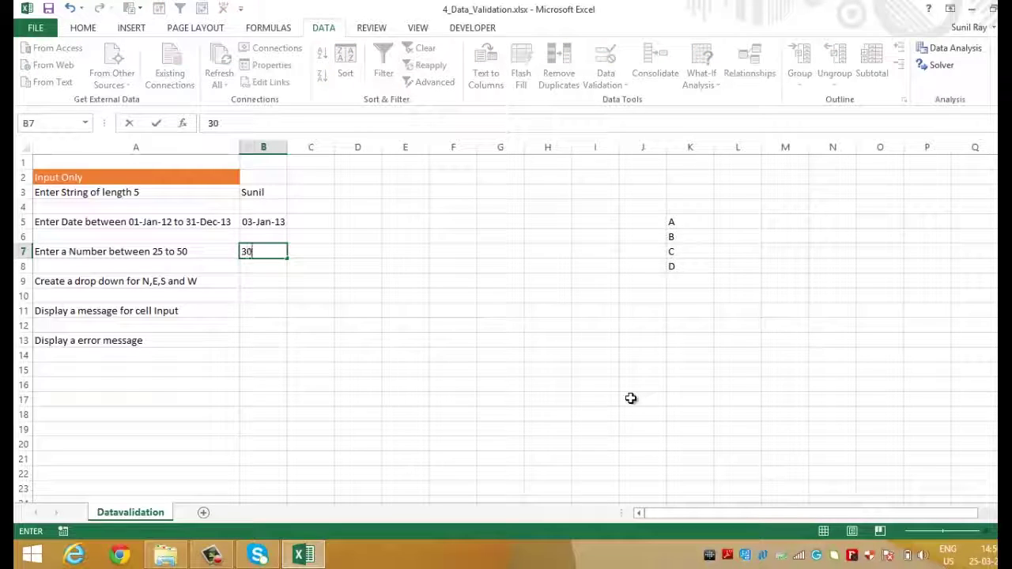
pyautogui.press('Return')
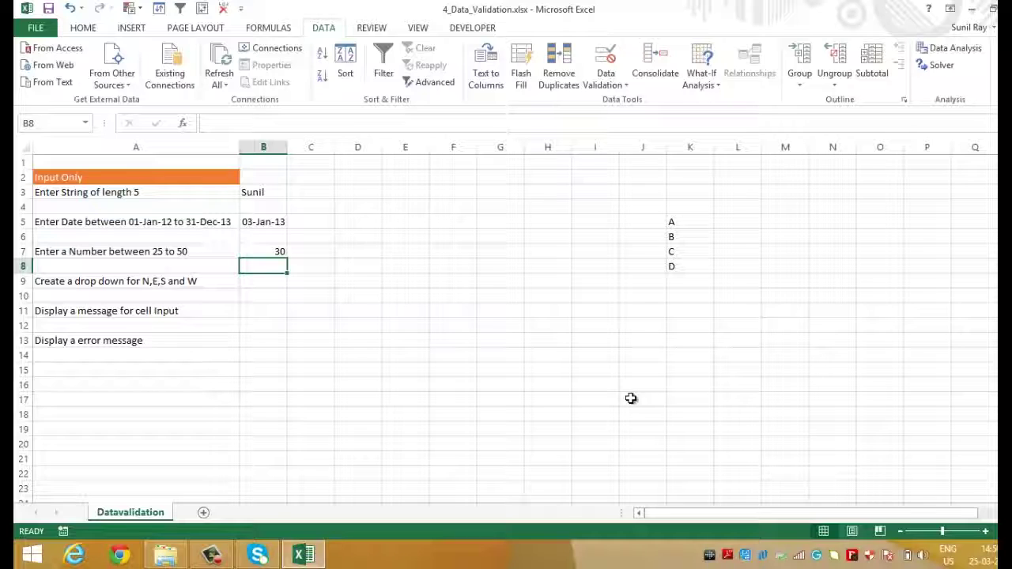
pyautogui.press('Down')
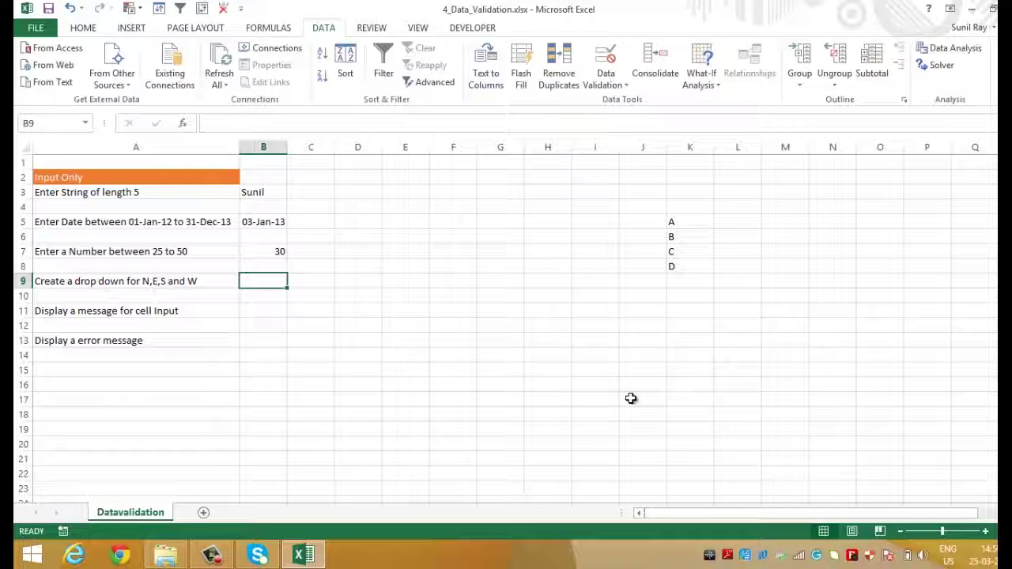
# Add a list rule with source N,E,S,W to B9 and open its drop-down
pyautogui.press('Left')
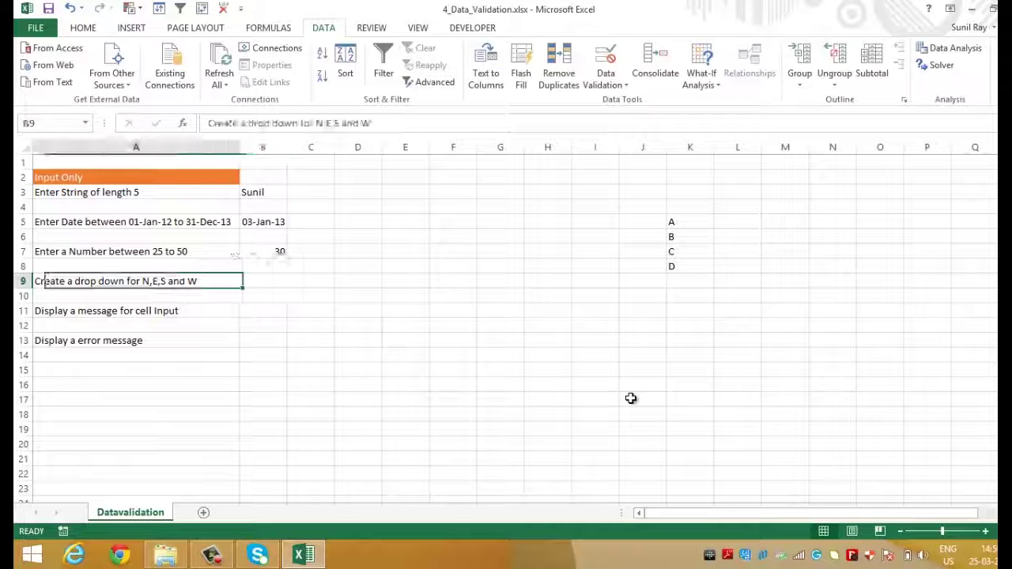
pyautogui.press('Right')
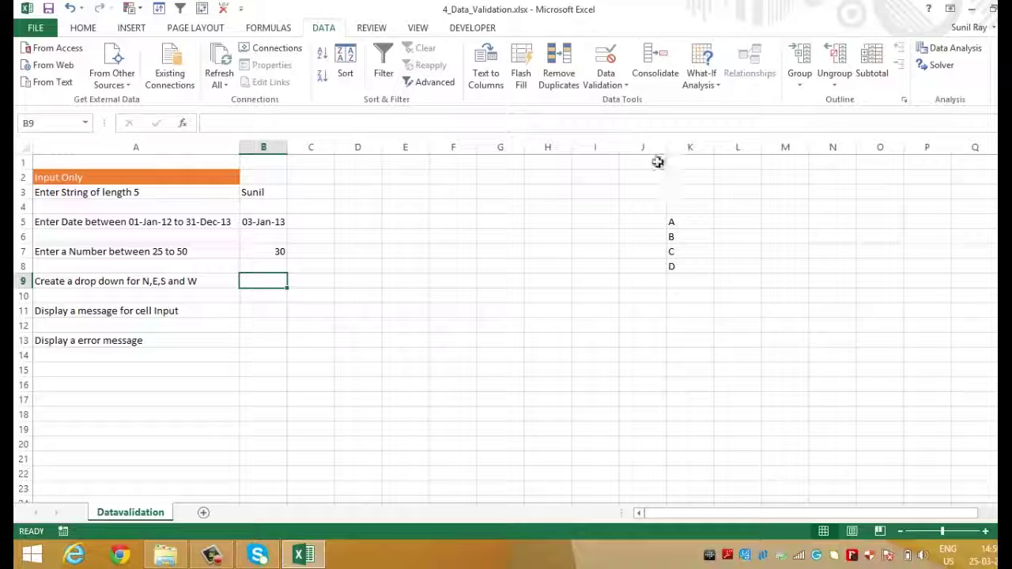
pyautogui.click(622, 85)
pyautogui.click(633, 100)
pyautogui.click(545, 262)
pyautogui.click(491, 303)
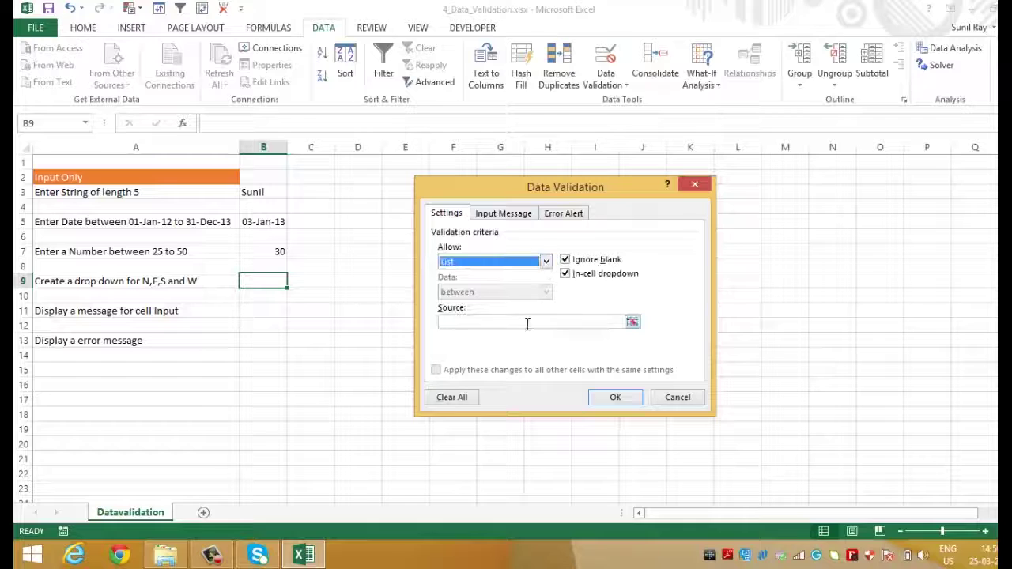
pyautogui.click(527, 324)
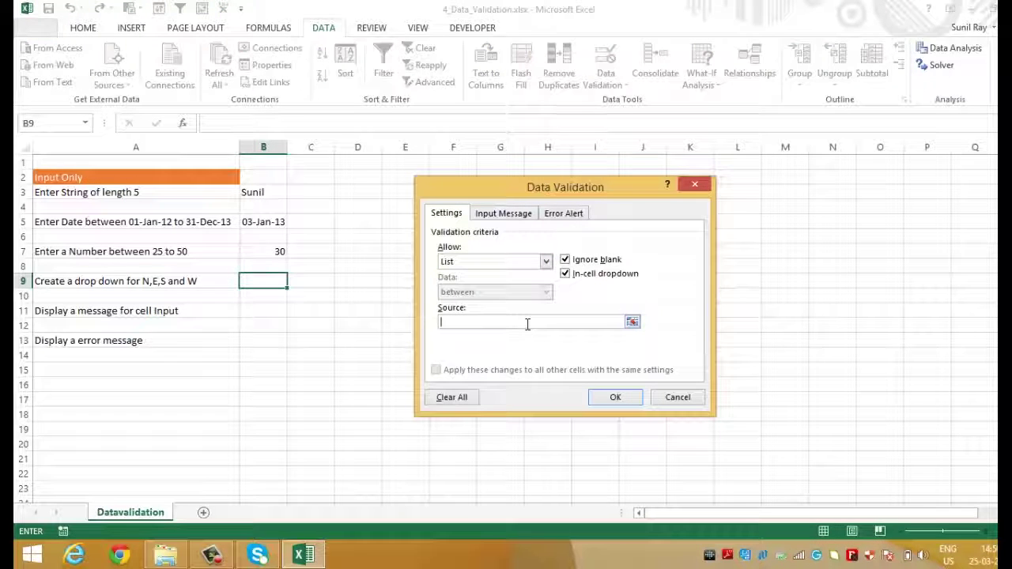
pyautogui.write('N,E,S,W')
pyautogui.click(617, 397)
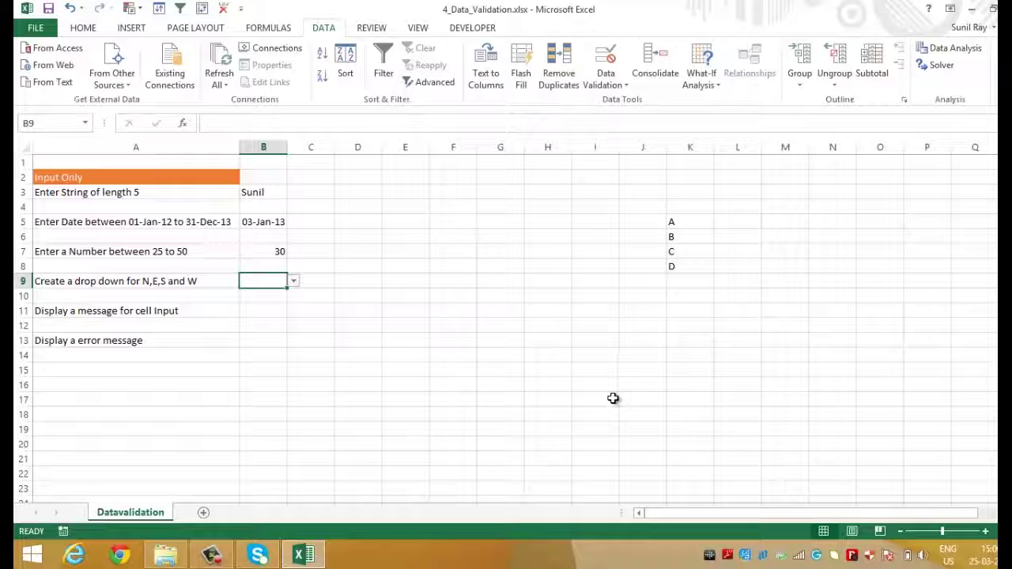
pyautogui.click(294, 283)
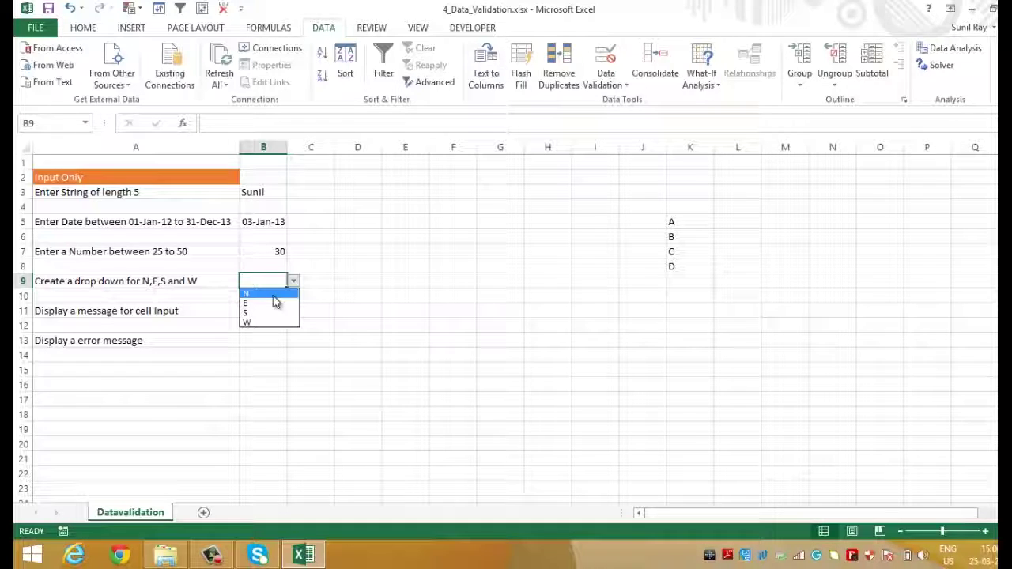
# Choose E from B9's drop-down list
pyautogui.press('Down')
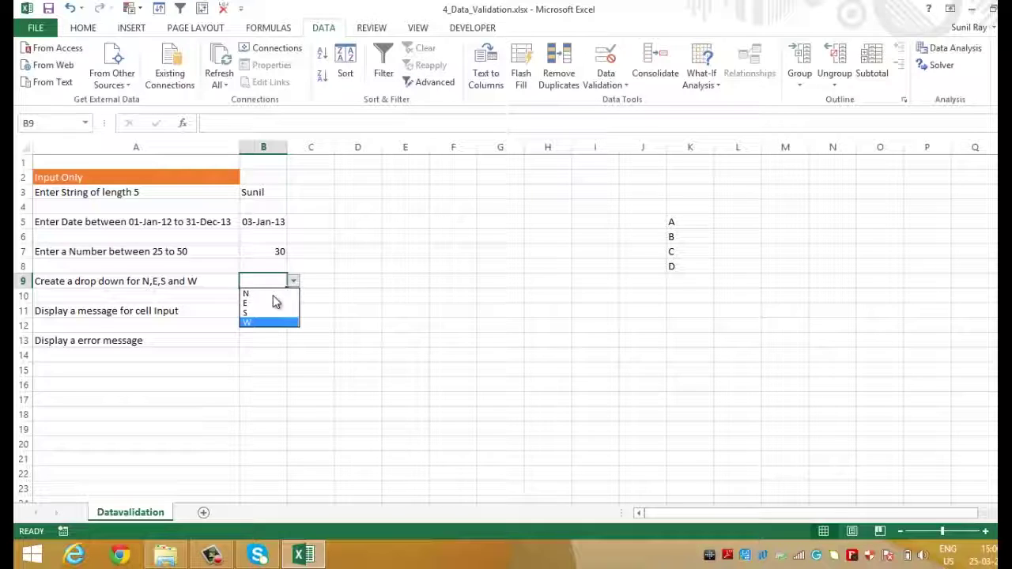
pyautogui.press('Up')
pyautogui.press('Up')
pyautogui.press('Up')
pyautogui.click(273, 303)
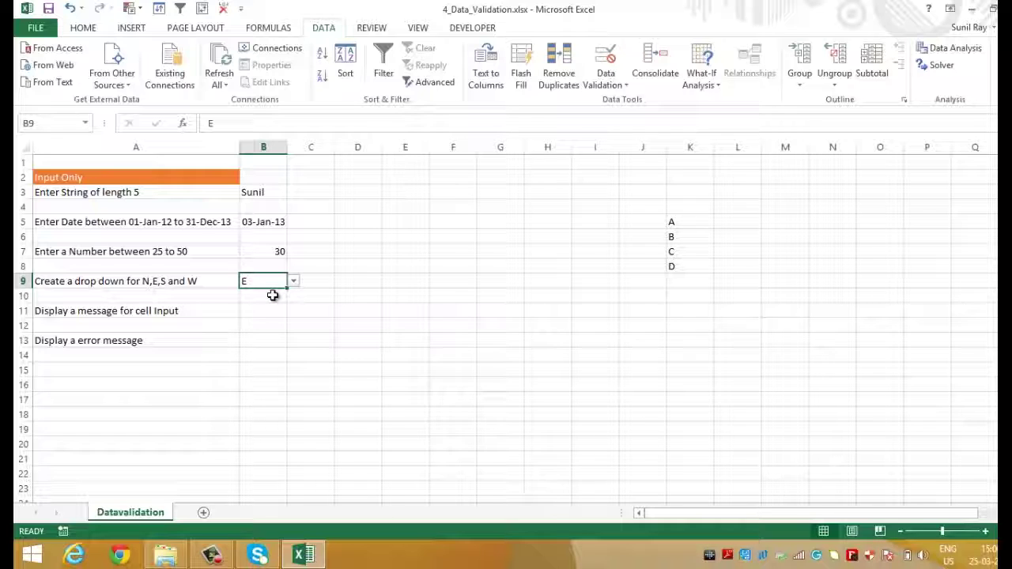
# Select the A–D values in K5:K8, then pick C9 for a second drop-down
pyautogui.moveTo(678, 225); pyautogui.dragTo(678, 264)
pyautogui.press('Right')
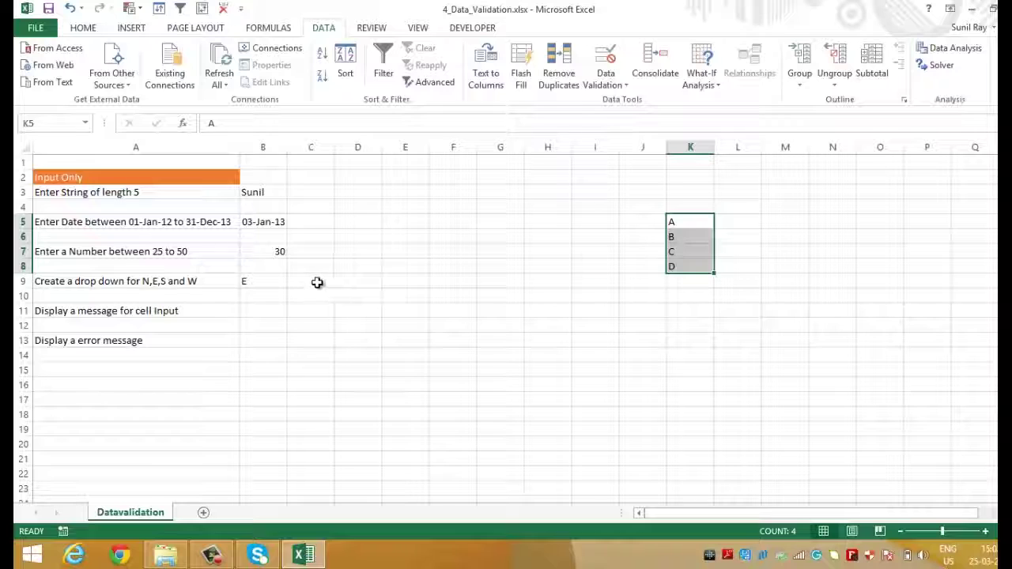
pyautogui.click(324, 283)
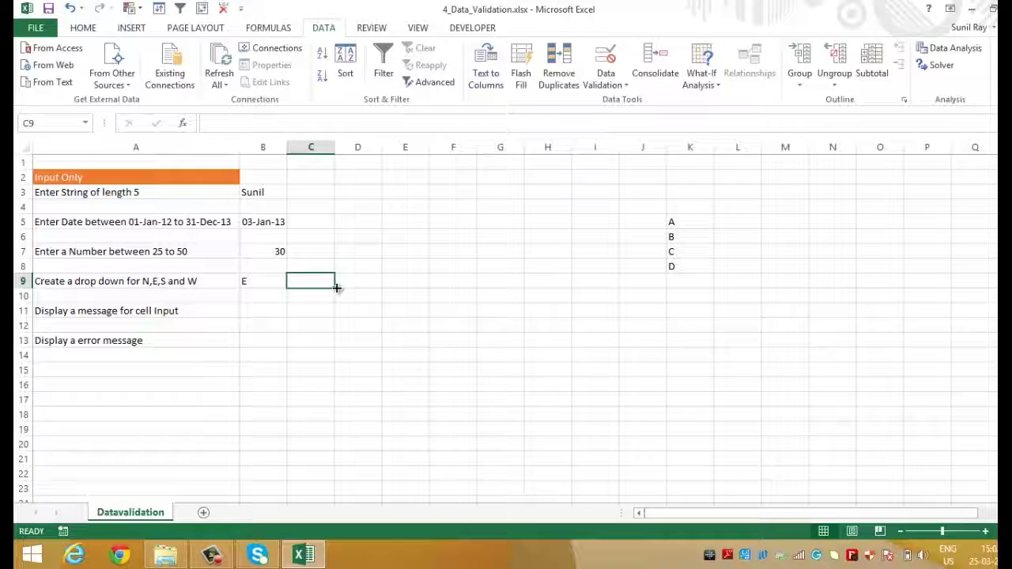
pyautogui.click(607, 87)
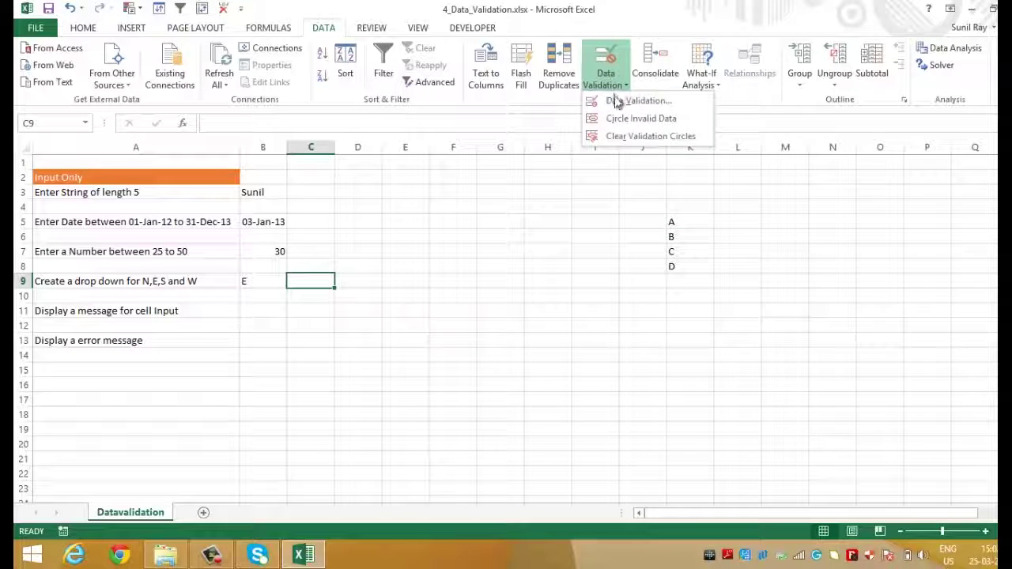
# Give C9 a list rule sourced from K5:K8
pyautogui.click(621, 103)
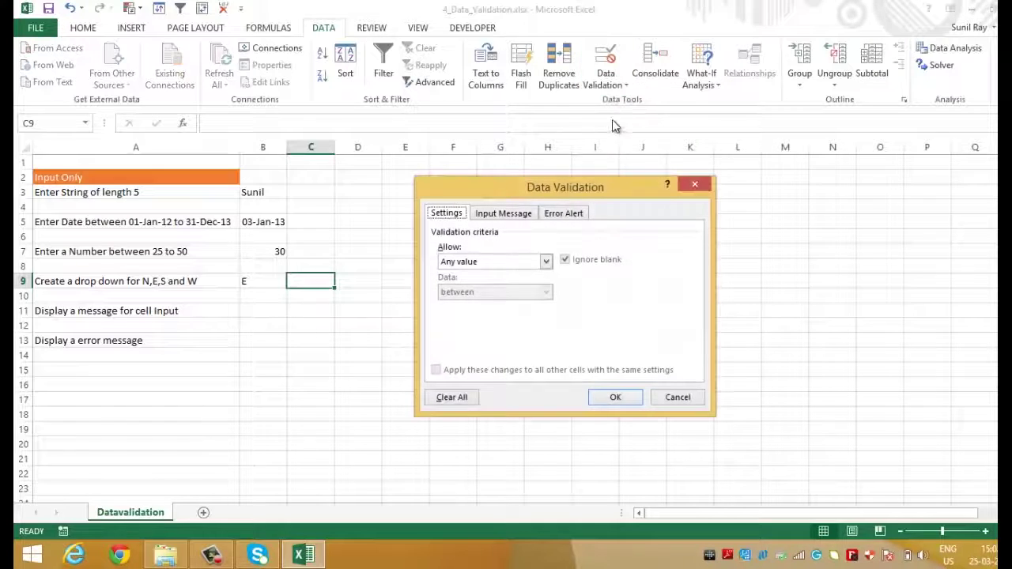
pyautogui.click(546, 261)
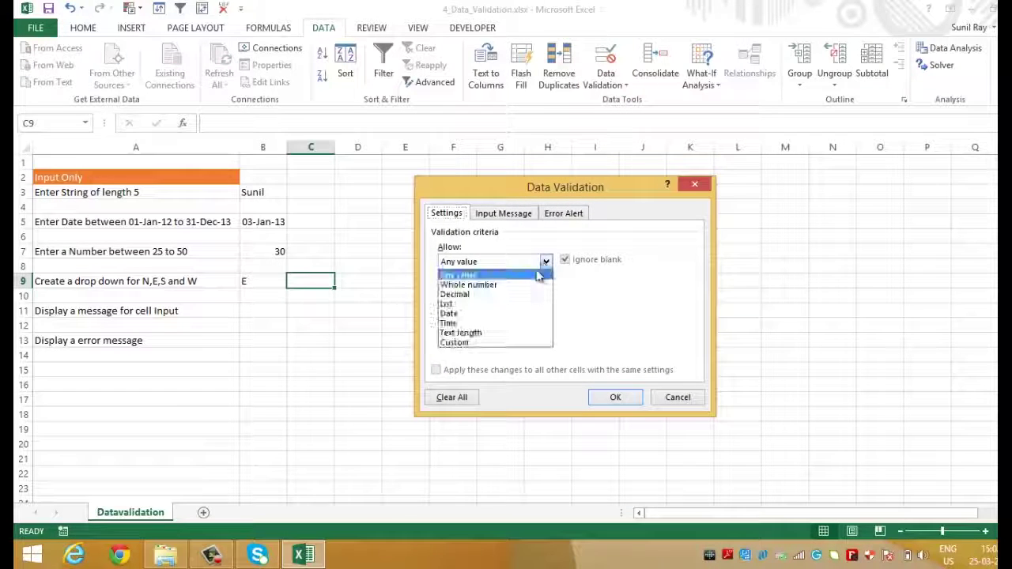
pyautogui.click(498, 304)
pyautogui.click(497, 321)
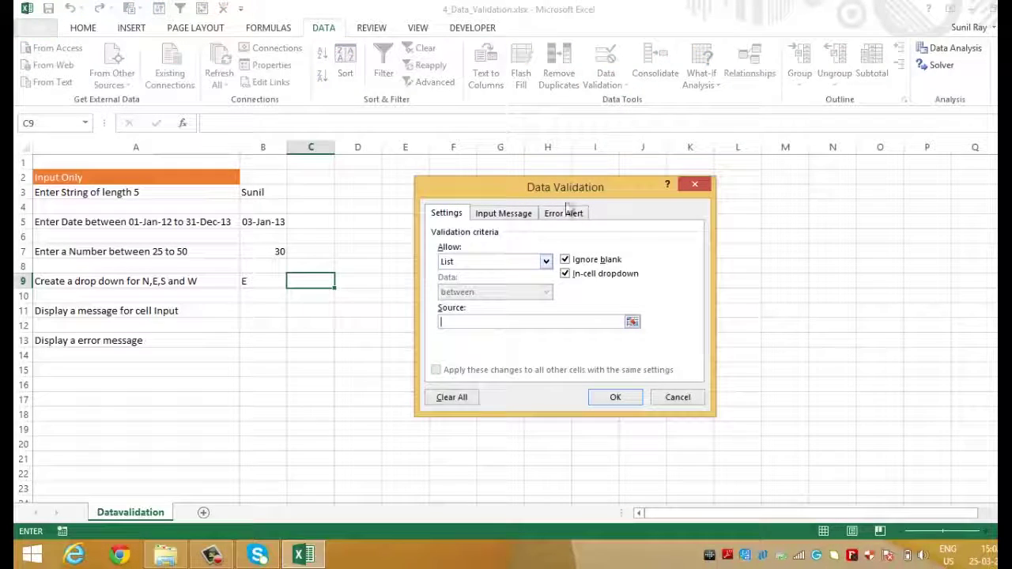
pyautogui.moveTo(575, 195); pyautogui.dragTo(461, 198)
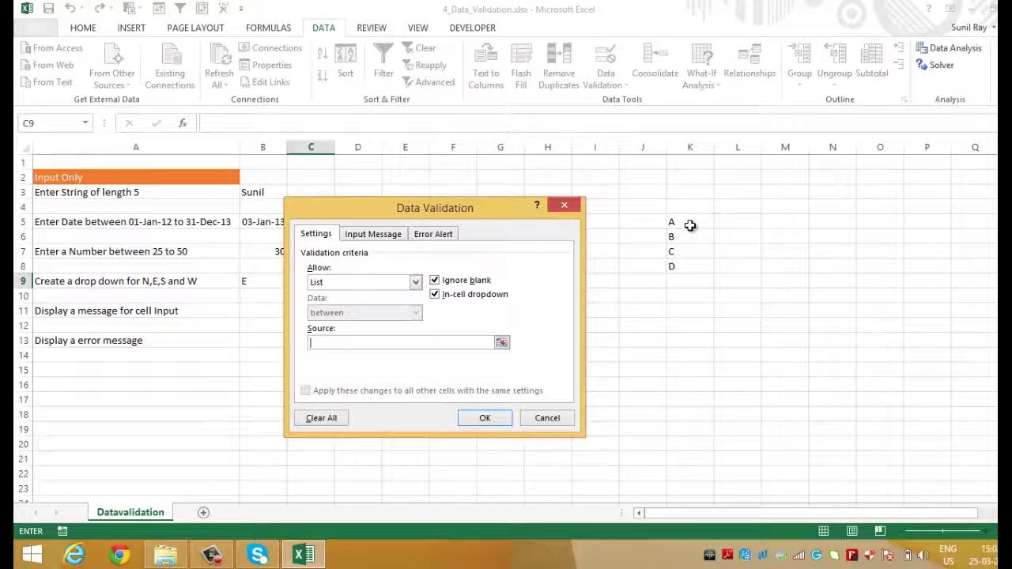
pyautogui.moveTo(696, 223); pyautogui.dragTo(685, 267)
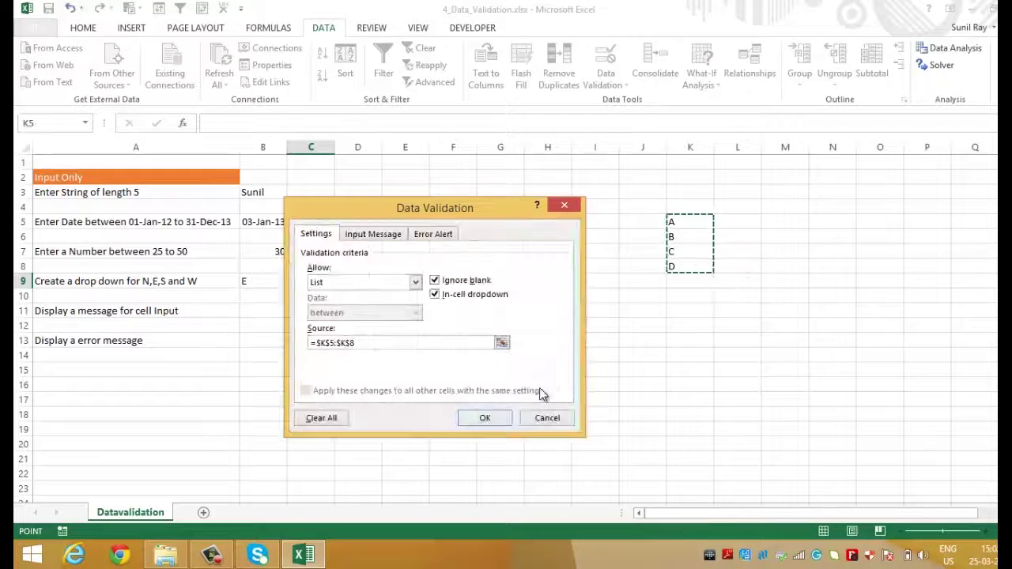
pyautogui.click(486, 421)
# Pick C from C9's drop-down and move on toward the row 11 task
pyautogui.hotkey('alt', 'Down')
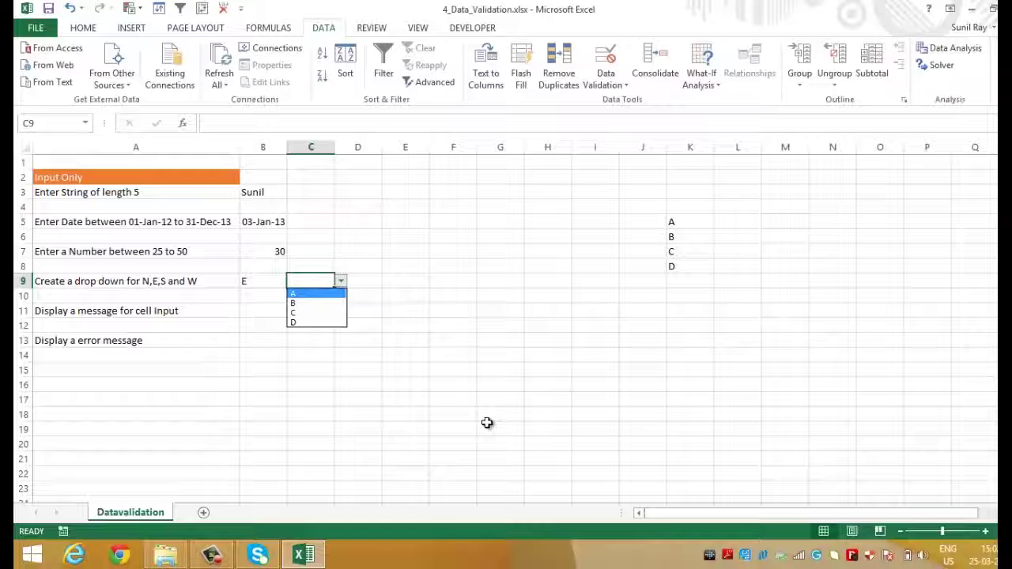
pyautogui.press('Down')
pyautogui.press('Down')
pyautogui.press('Down')
pyautogui.press('Down')
pyautogui.press('Down')
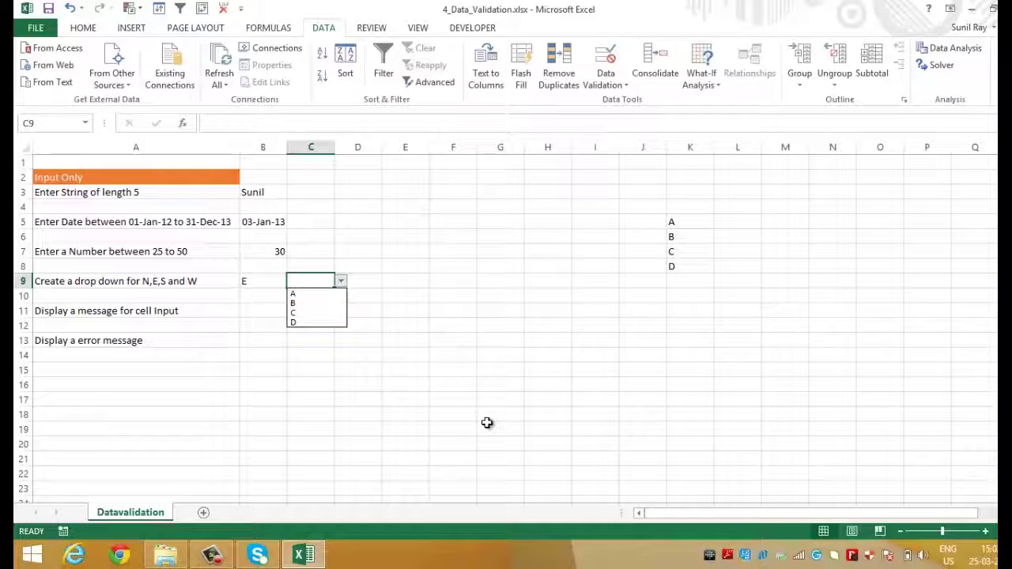
pyautogui.press('Down')
pyautogui.press('Down')
pyautogui.press('Down')
pyautogui.press('Down')
pyautogui.press('Up')
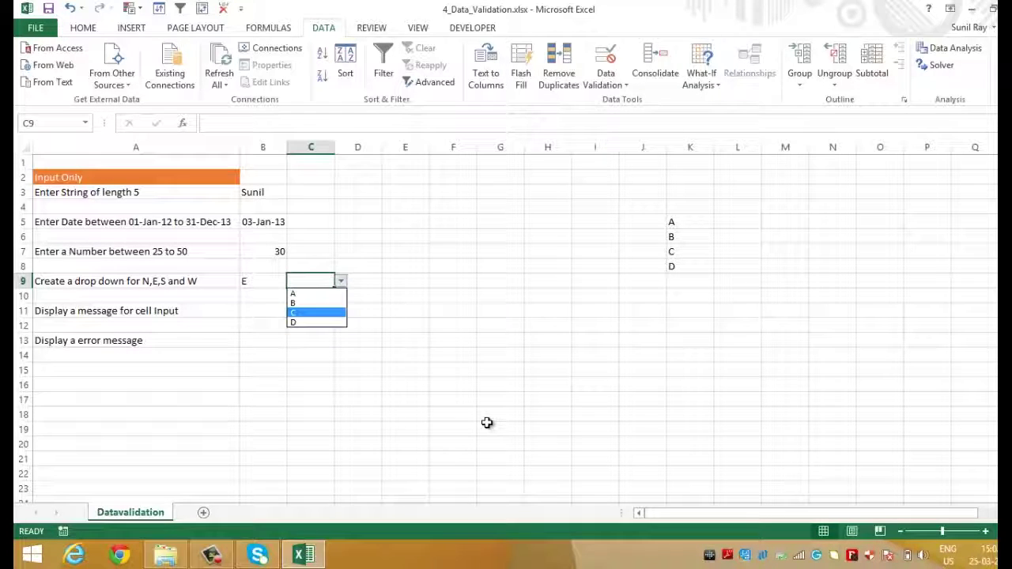
pyautogui.press('Up')
pyautogui.press('Down')
pyautogui.press('Return')
pyautogui.press('Down')
pyautogui.press('Left')
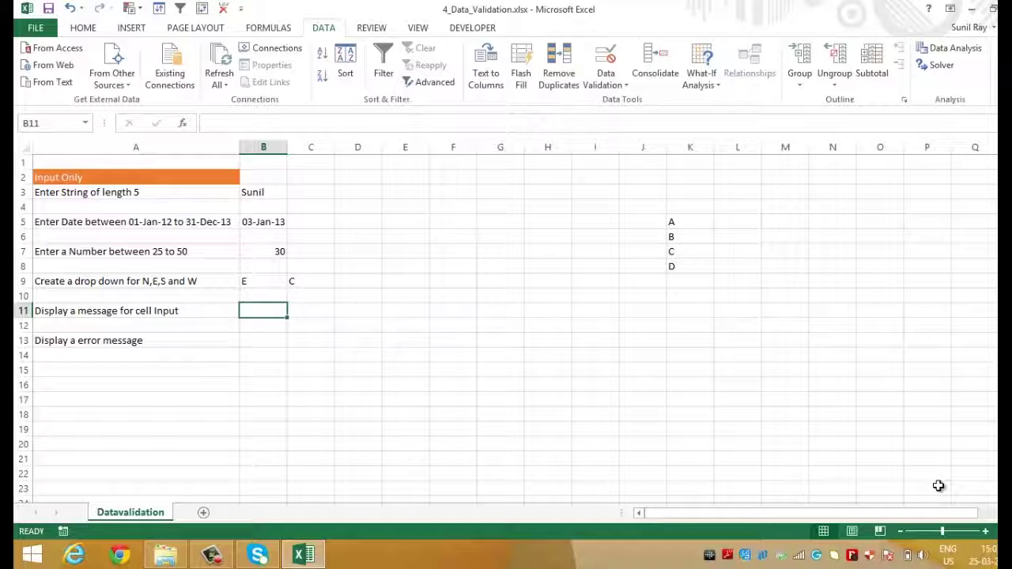
# Return to B7 and open its Data Validation settings
pyautogui.press('Left')
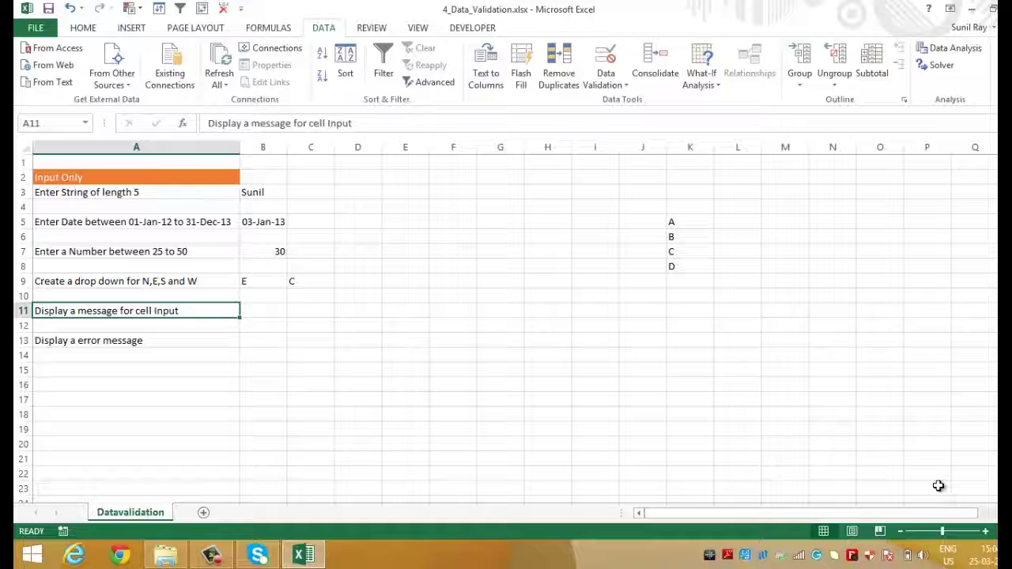
pyautogui.press('Down')
pyautogui.press('Up')
pyautogui.press('Up')
pyautogui.press('Up')
pyautogui.press('Up')
pyautogui.press('Up')
pyautogui.press('Right')
pyautogui.click(614, 83)
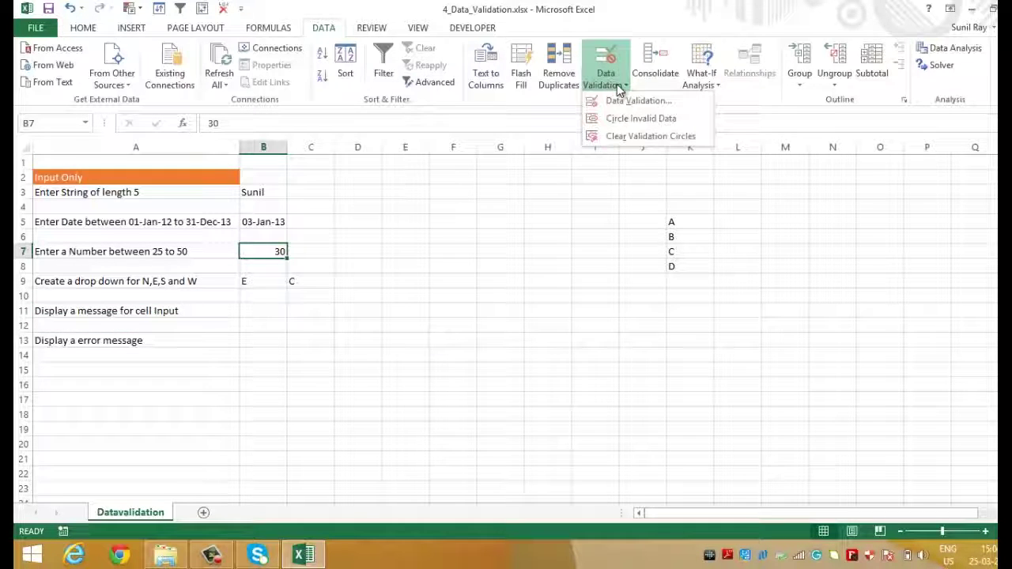
pyautogui.click(623, 103)
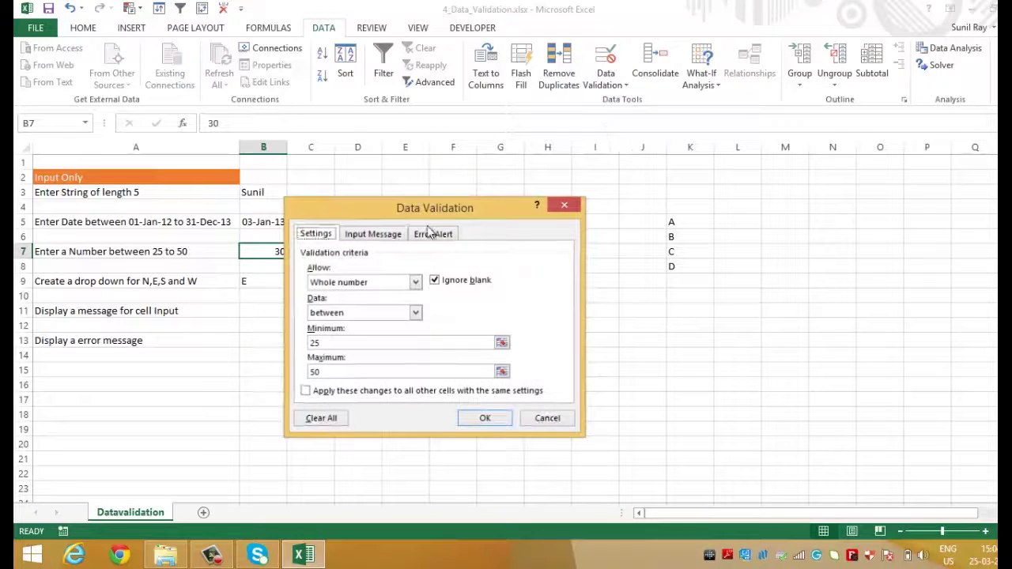
# Add the input message 'Hello' reading 'Please Enter Whole Number Between 25 to 50'
pyautogui.click(372, 234)
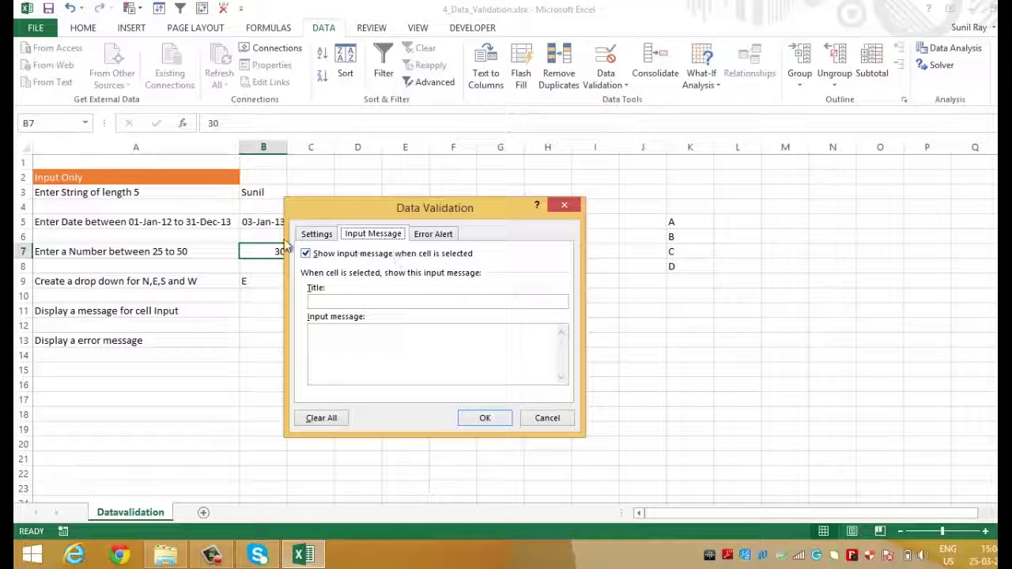
pyautogui.click(343, 301)
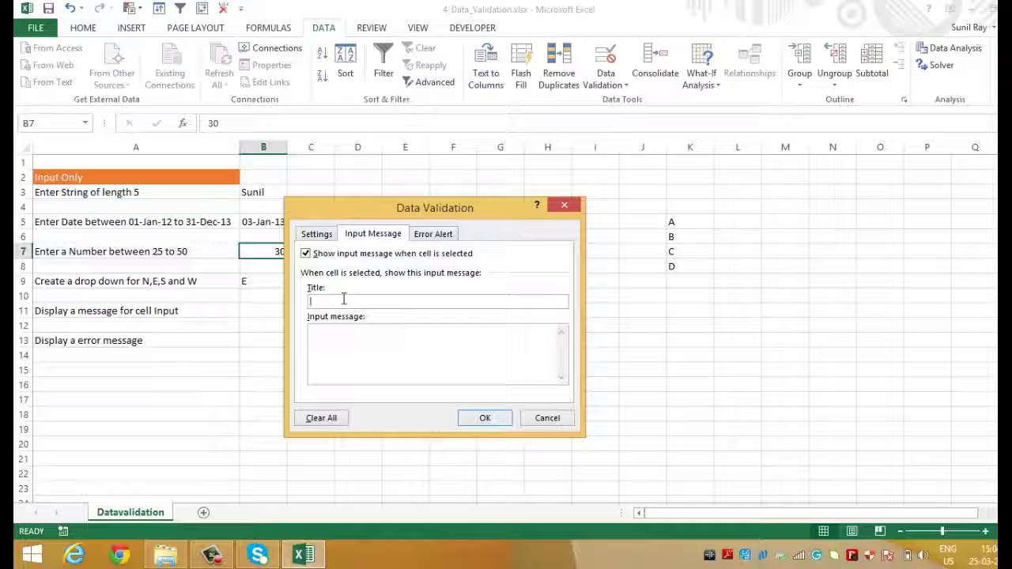
pyautogui.write('Hello')
pyautogui.press('Tab')
pyautogui.write('Ple')
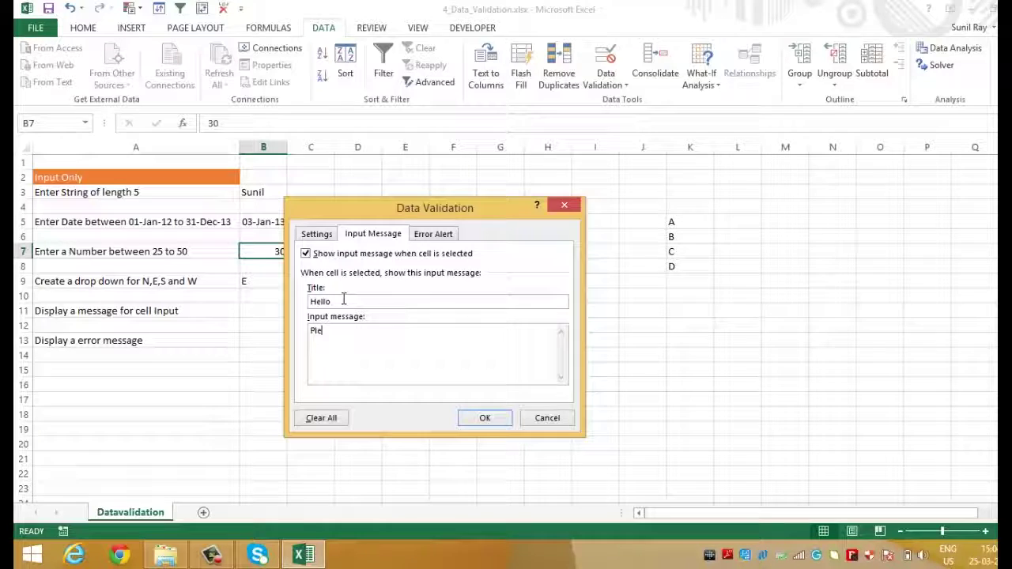
pyautogui.write('ase Enter Whole Nu')
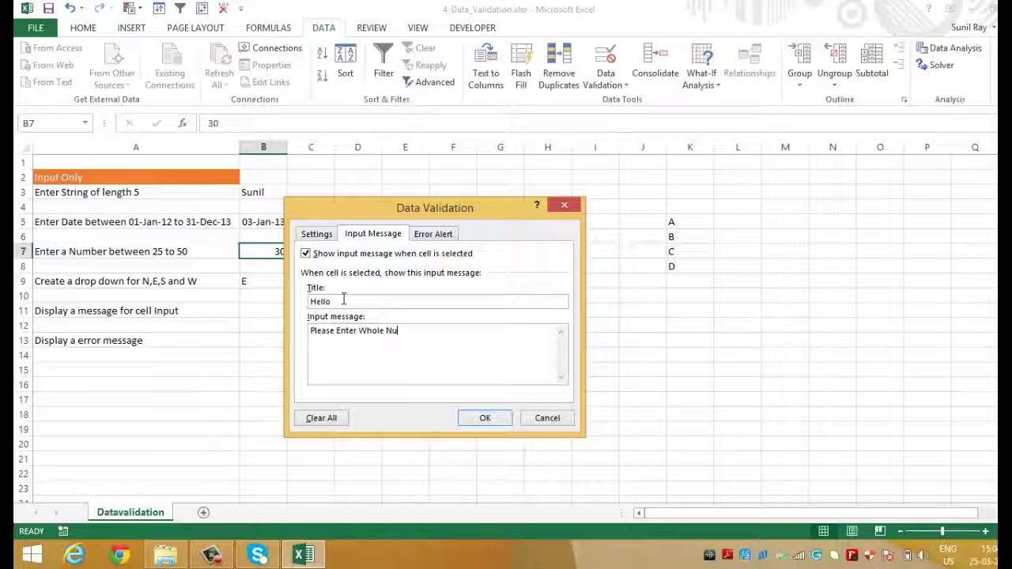
pyautogui.write('mber Between 25 to')
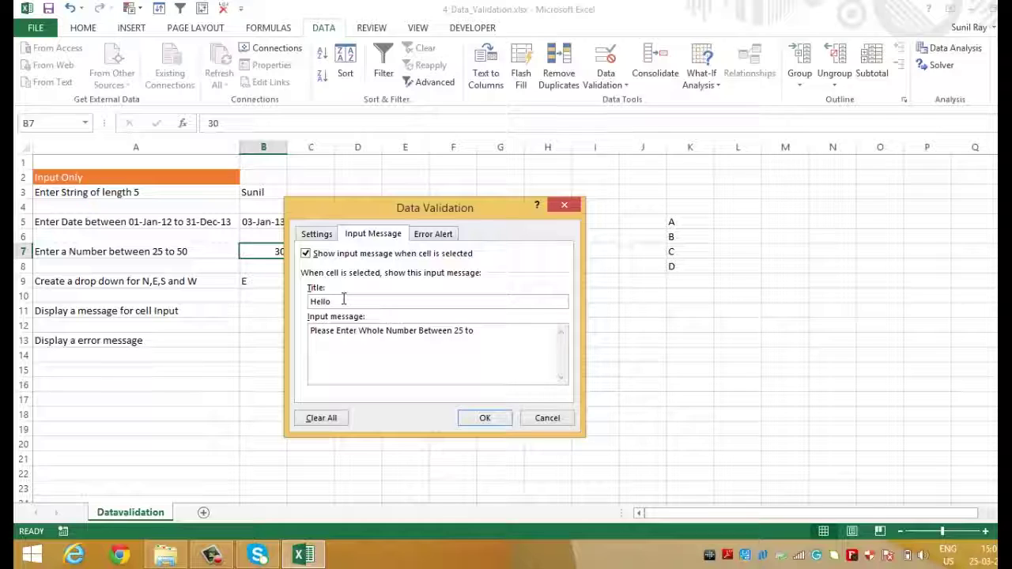
pyautogui.write(' 50')
pyautogui.click(484, 418)
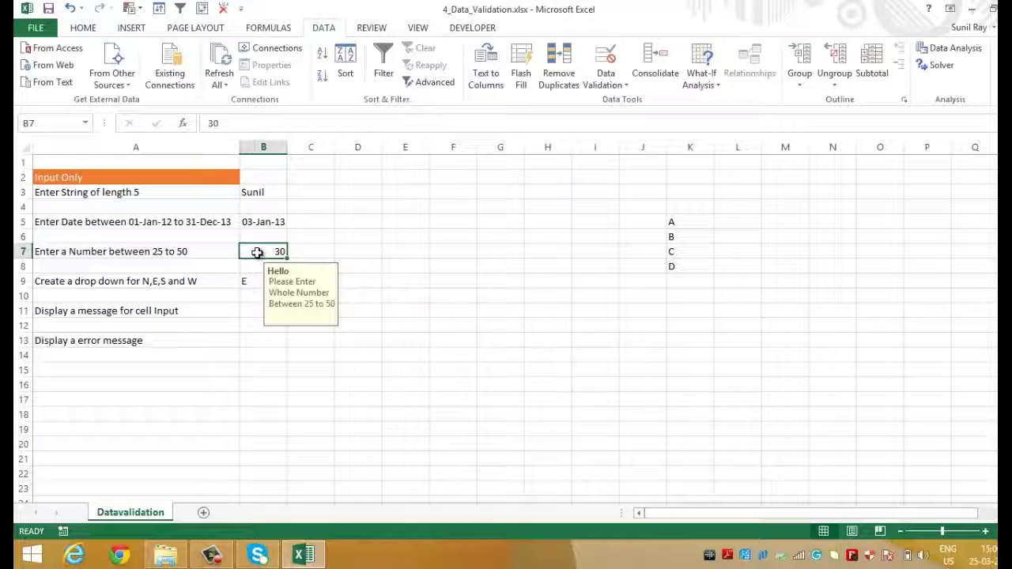
pyautogui.press('Right')
pyautogui.press('Right')
pyautogui.press('Right')
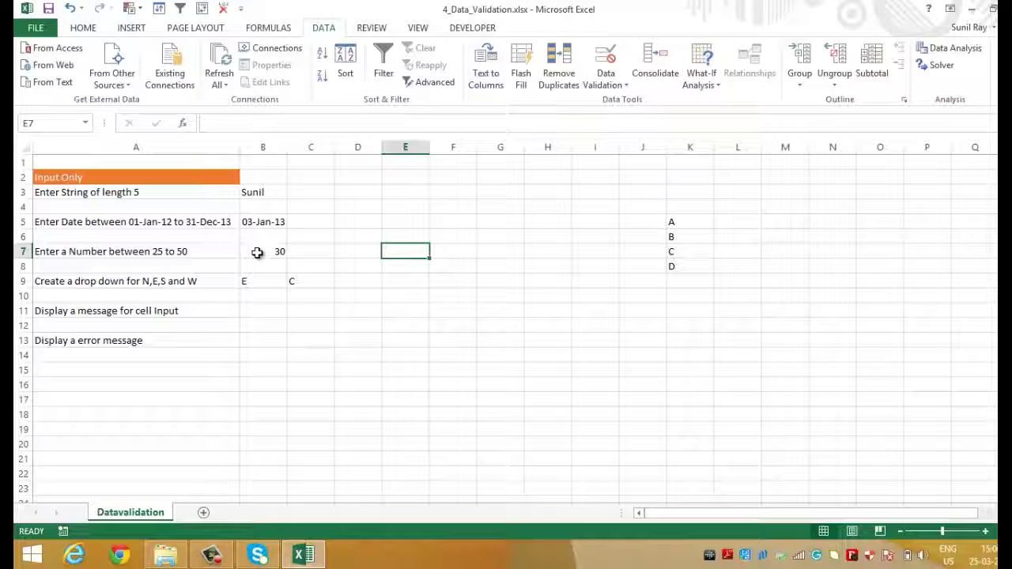
pyautogui.press('Left')
pyautogui.press('Left')
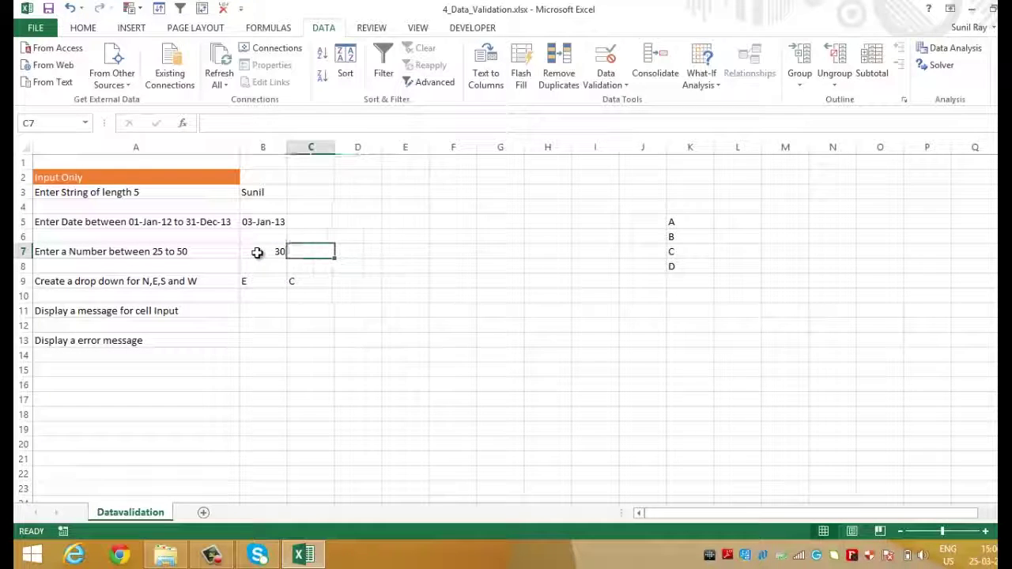
pyautogui.press('Left')
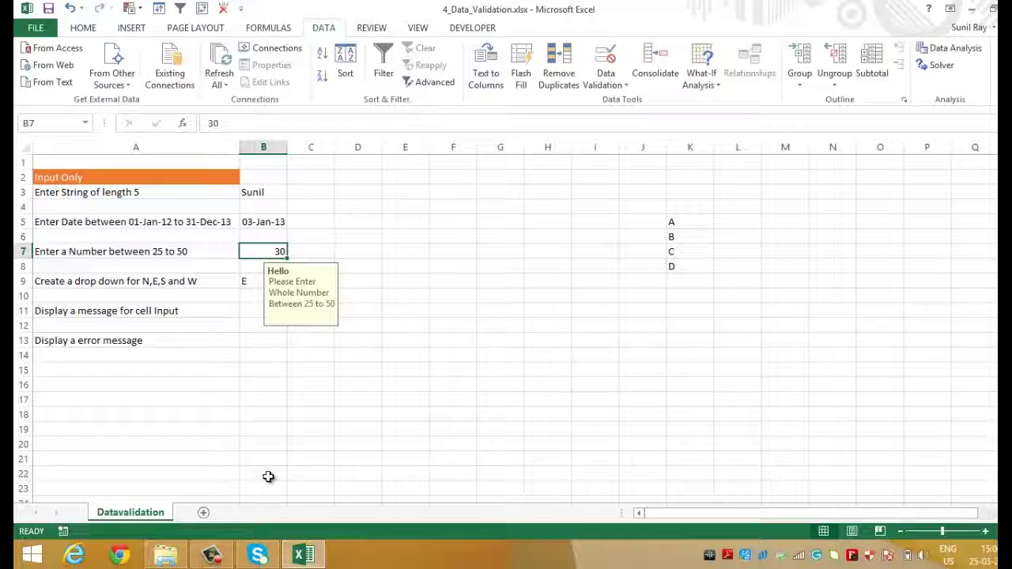
pyautogui.press('Down')
pyautogui.press('Down')
pyautogui.press('Down')
pyautogui.press('Down')
pyautogui.press('Down')
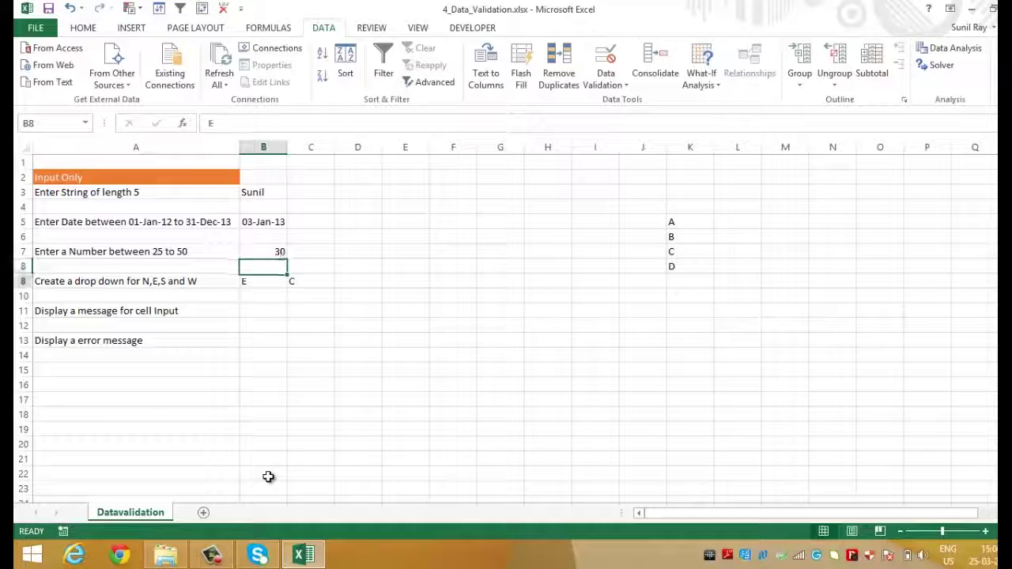
pyautogui.press('Left')
pyautogui.press('Down')
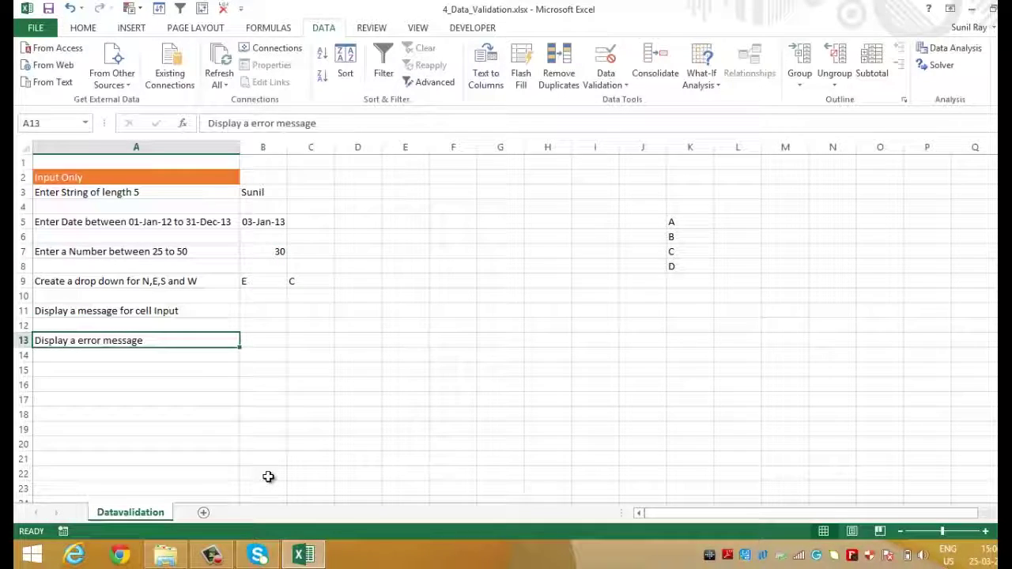
pyautogui.press('Up')
pyautogui.press('Up')
pyautogui.press('Up')
pyautogui.press('Up')
pyautogui.press('Up')
pyautogui.press('Up')
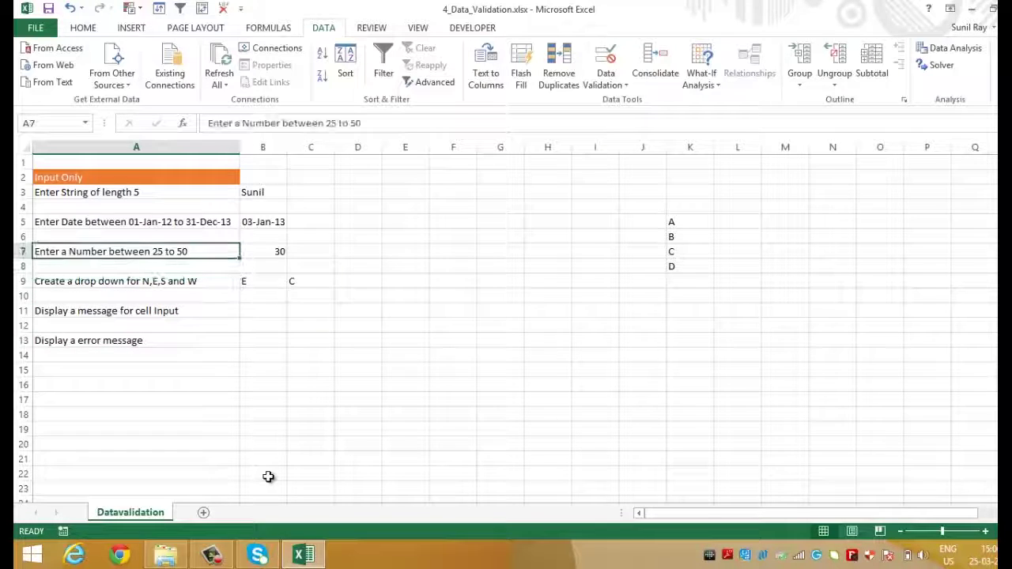
pyautogui.press('Right')
pyautogui.click(609, 84)
# Give B7's validation a Warning-style error alert titled 'Danger' reading 'You must put a whole number between 25 to 50'
pyautogui.click(614, 100)
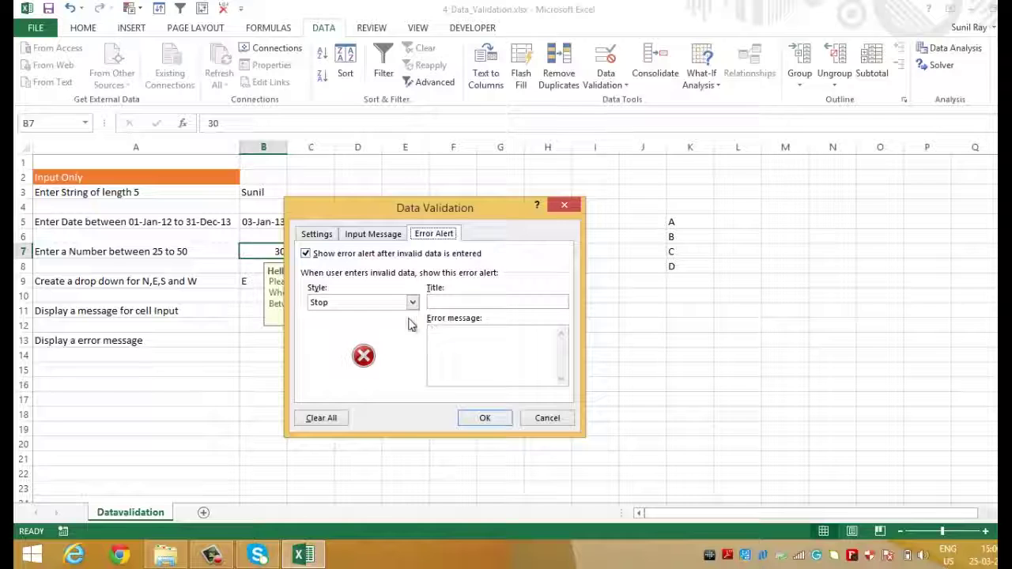
pyautogui.click(447, 301)
pyautogui.click(412, 302)
pyautogui.click(399, 320)
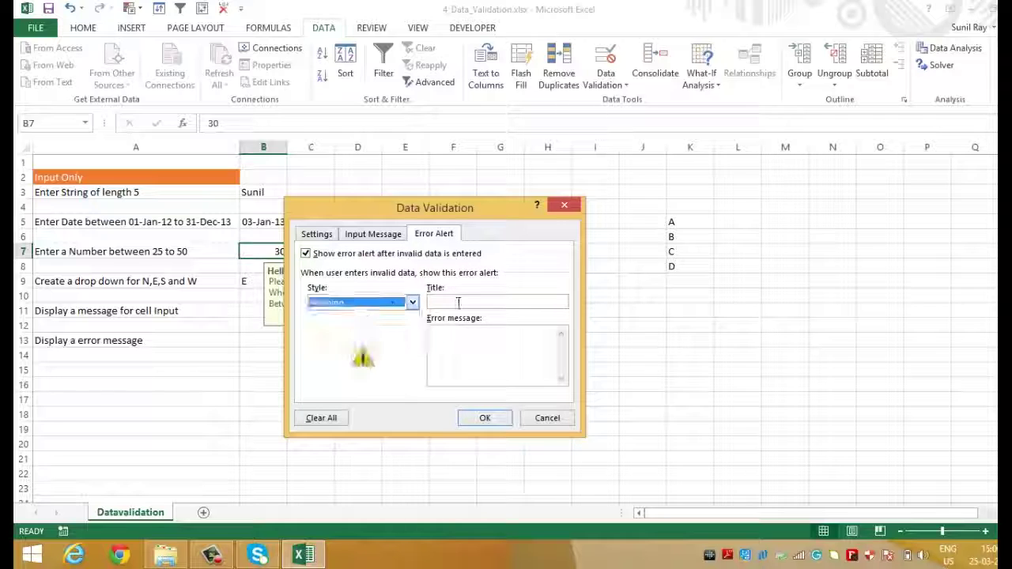
pyautogui.click(458, 303)
pyautogui.write('Da')
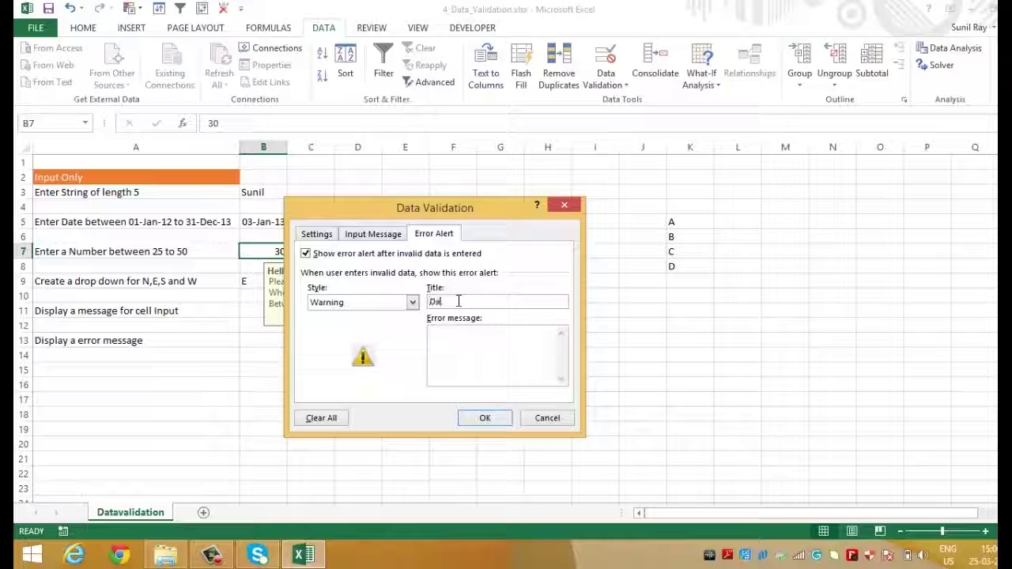
pyautogui.write('nger')
pyautogui.click(463, 332)
pyautogui.click(466, 338)
pyautogui.write('You must pu')
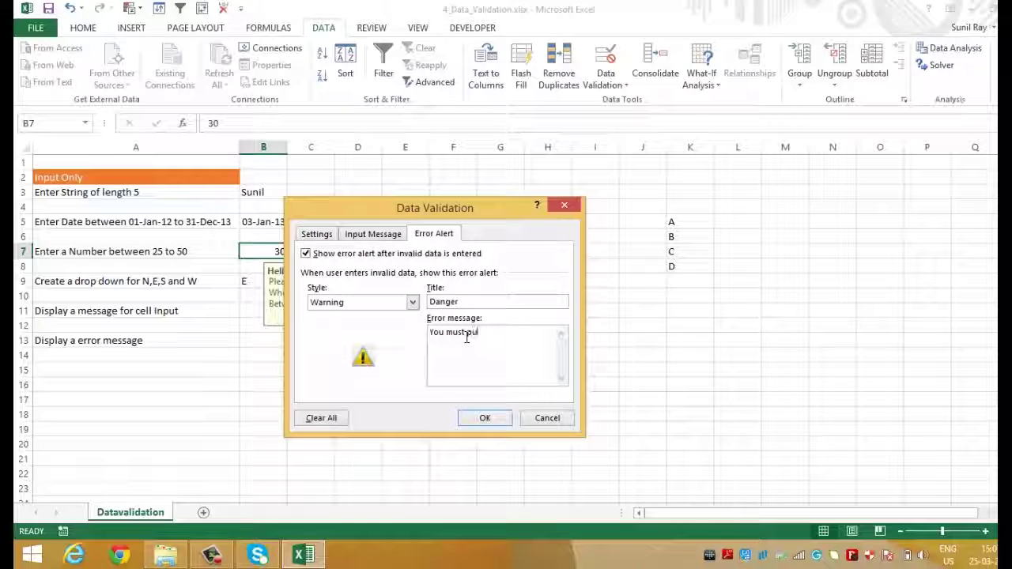
pyautogui.write('t a whole number b')
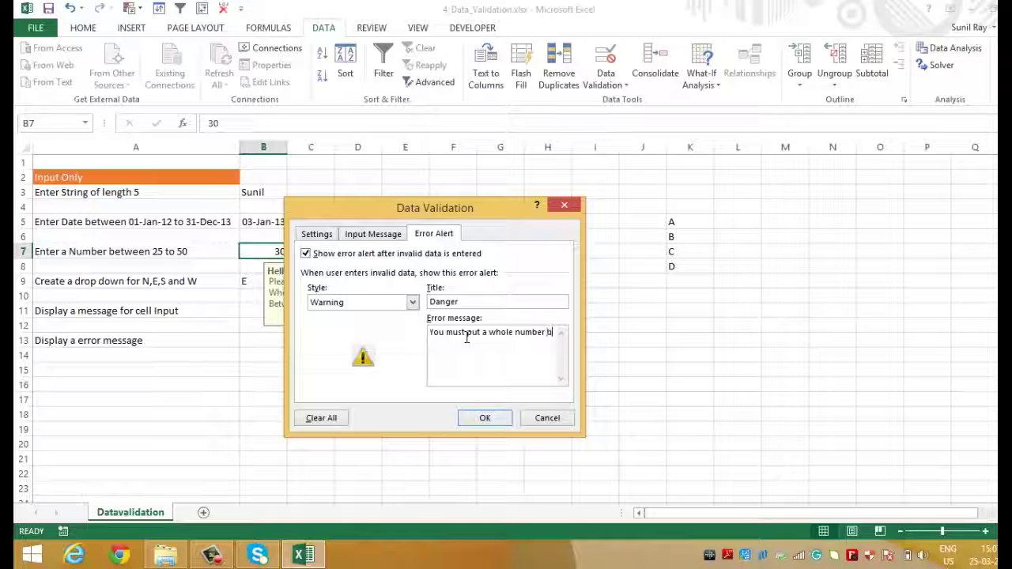
pyautogui.write('etween 25')
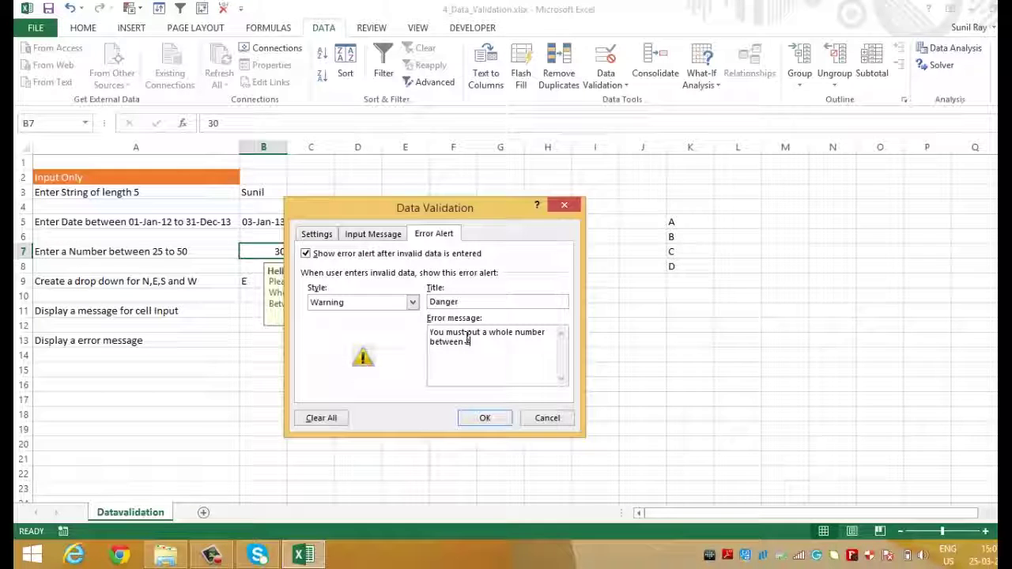
pyautogui.write(' to 50')
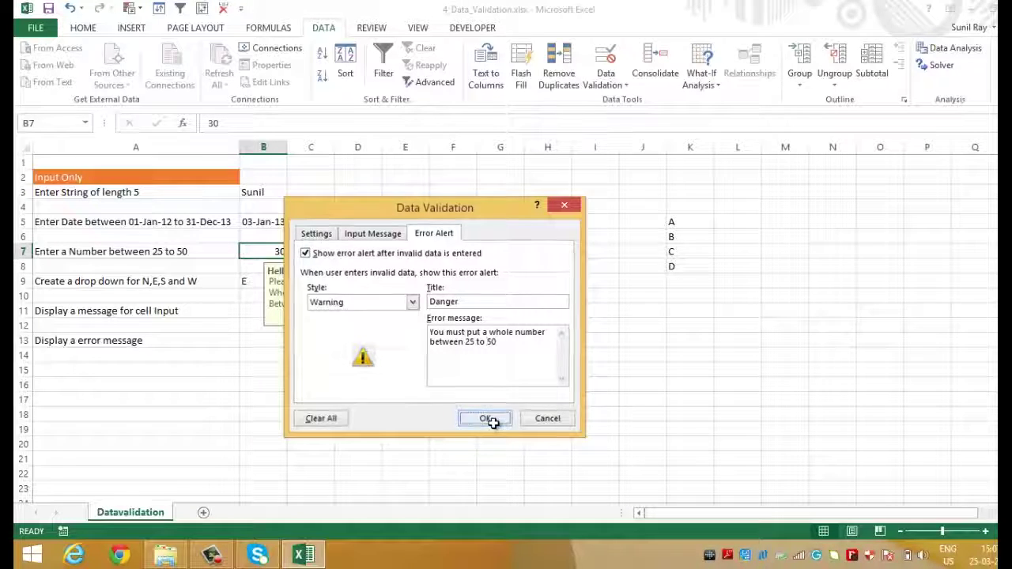
pyautogui.click(483, 417)
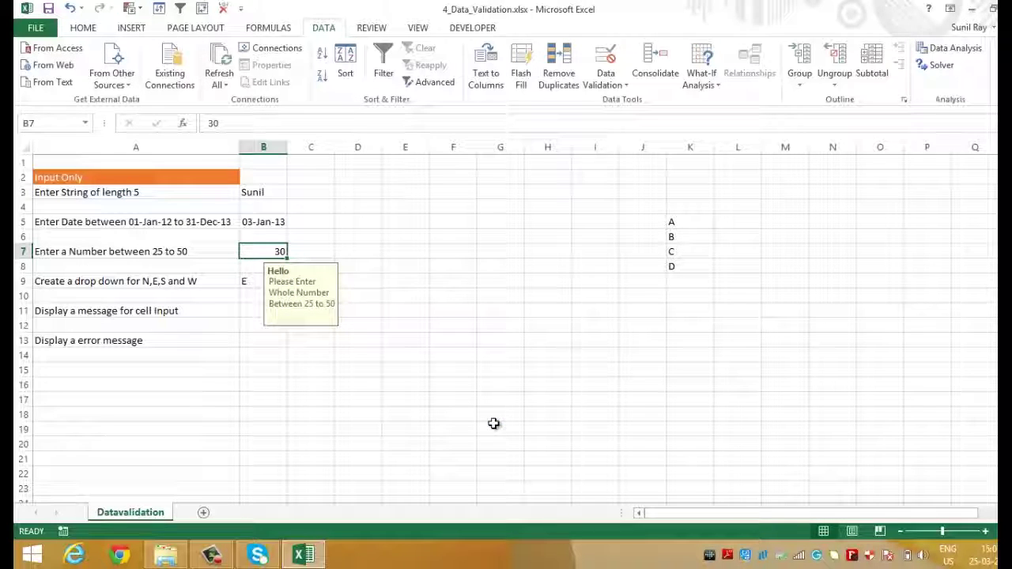
# Enter the out-of-range value 12 in B7 and accept it at the Danger warning
pyautogui.write('1')
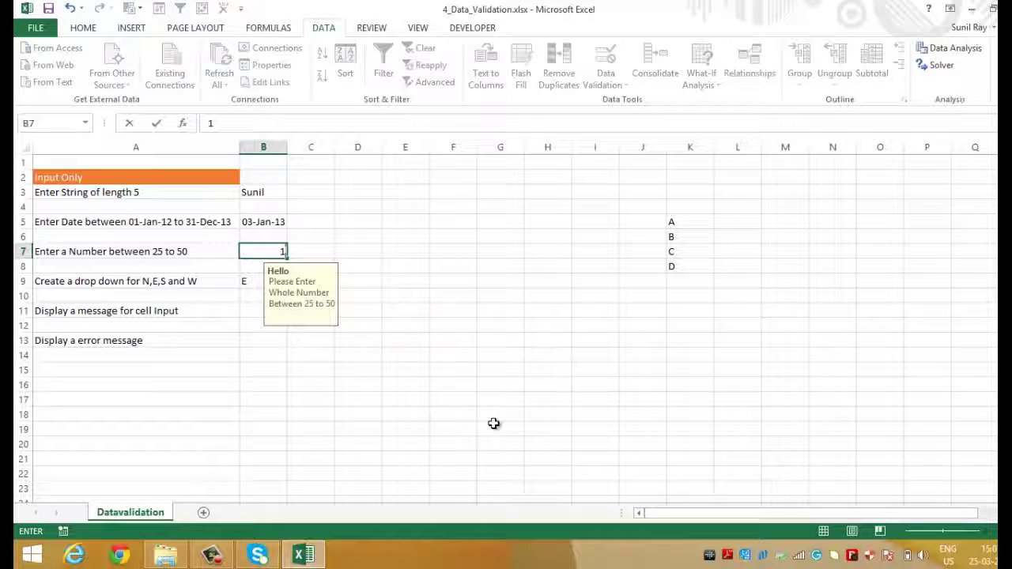
pyautogui.write('2')
pyautogui.press('Return')
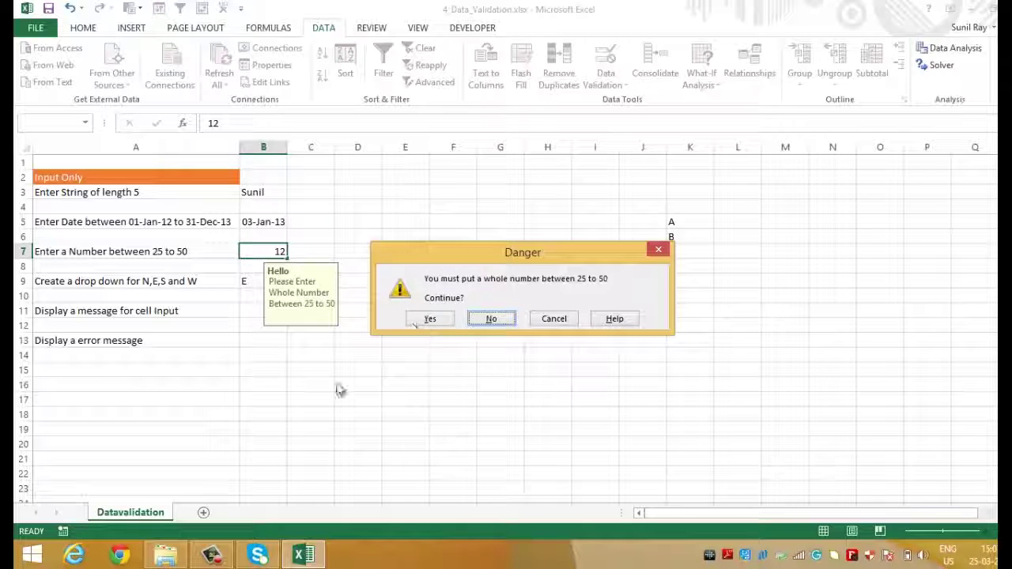
pyautogui.click(430, 321)
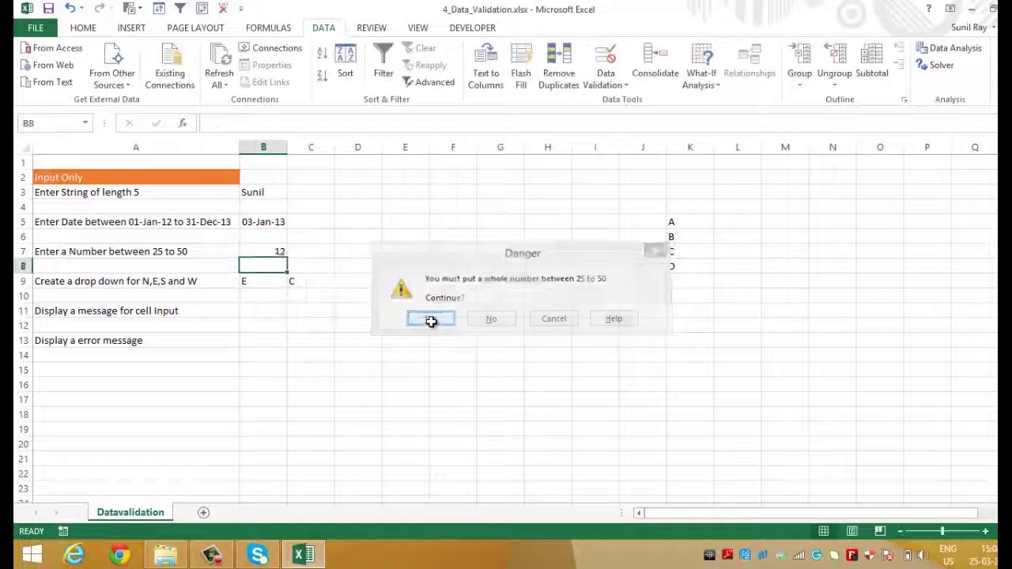
# Re-trigger the warning on B7, reject 12, and enter the valid value 26 instead
pyautogui.press('Up')
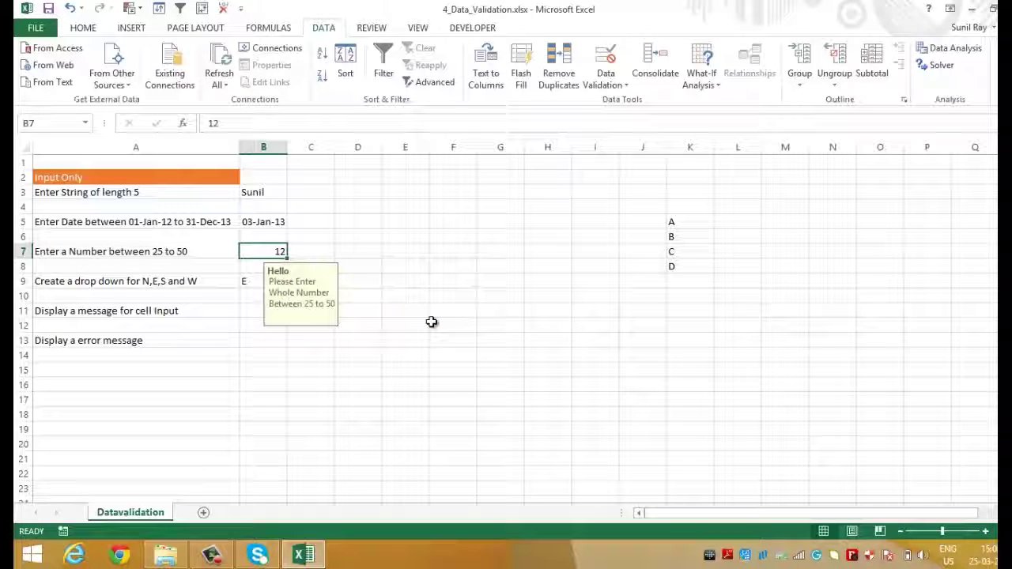
pyautogui.press('F2')
pyautogui.press('Return')
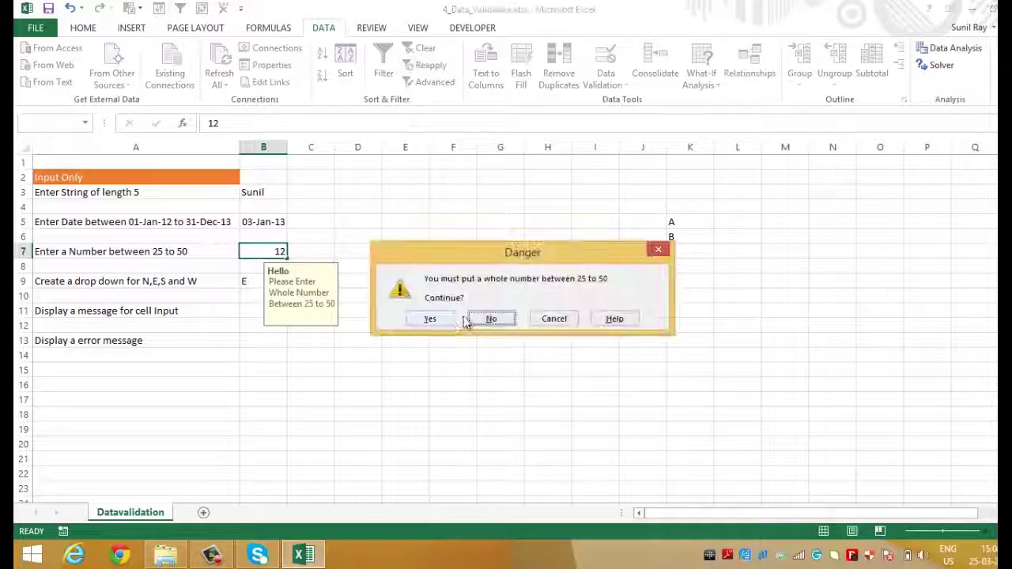
pyautogui.click(495, 320)
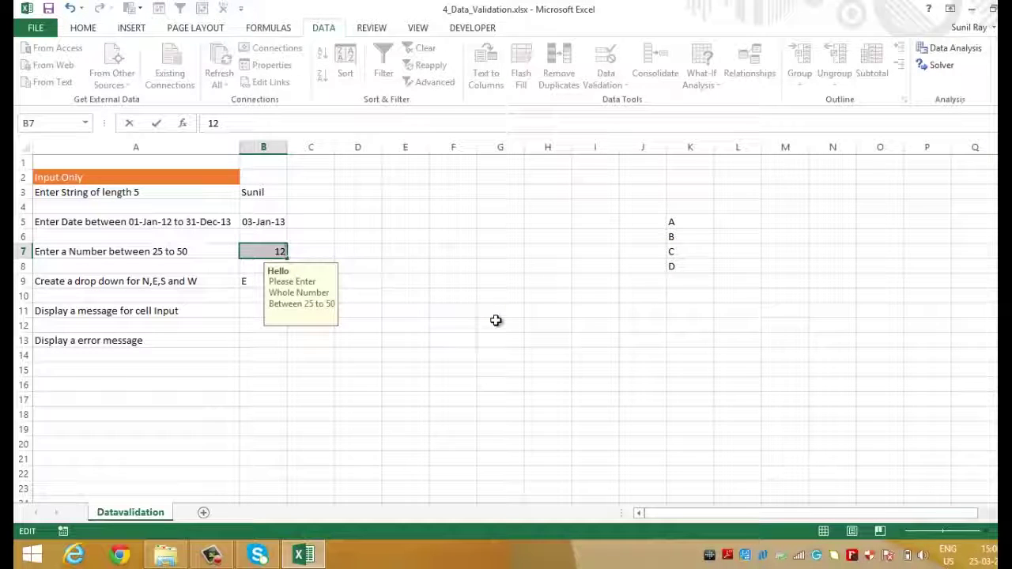
pyautogui.write('26')
pyautogui.press('Return')
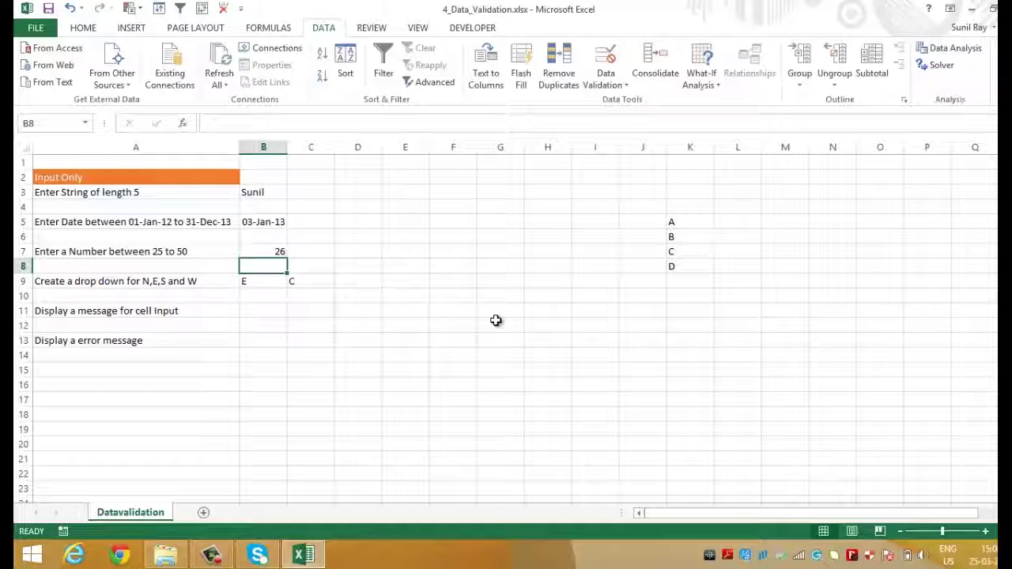